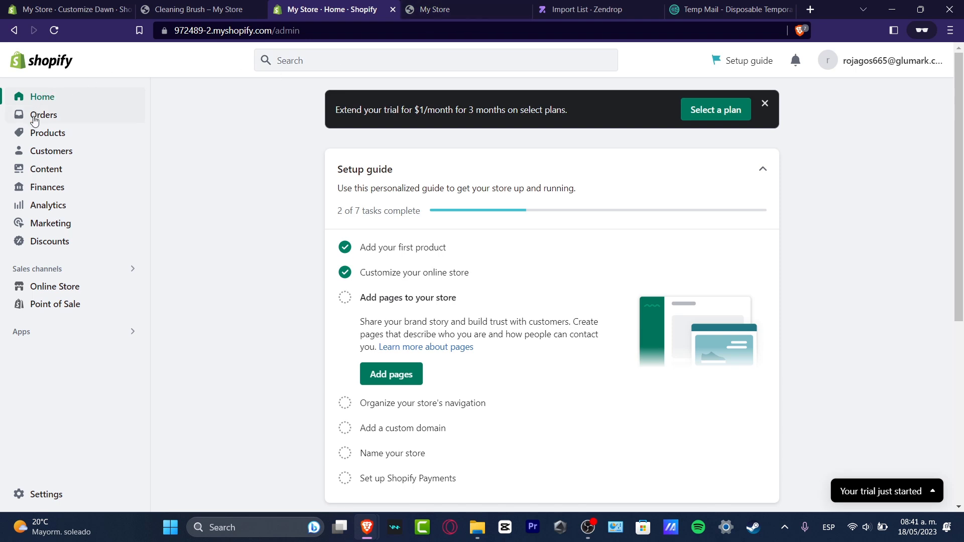
- Open the Products list showing Cleaning Brush: active, 200,000 in stock, 4 variants
{"action": "left_click", "coordinate": [43, 132]}
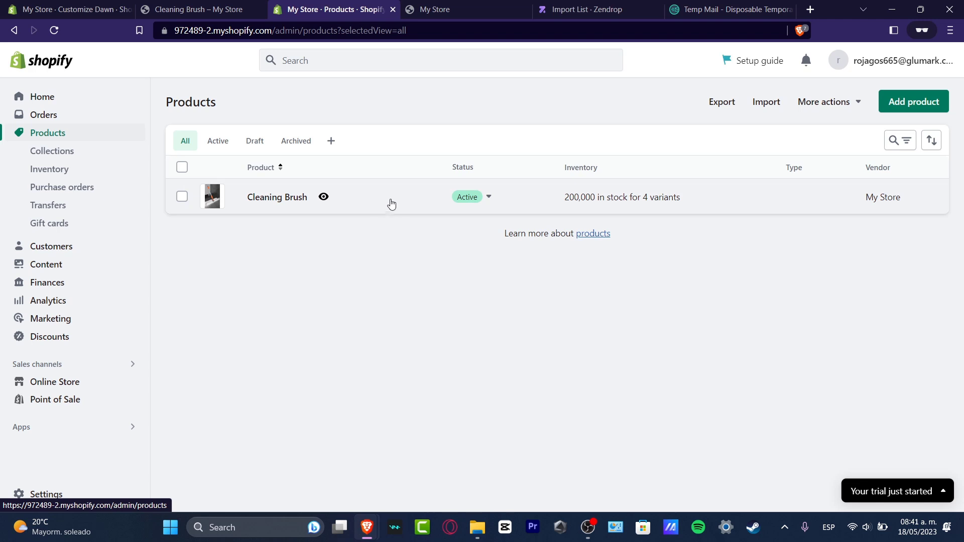
{"action": "left_click", "coordinate": [598, 5]}
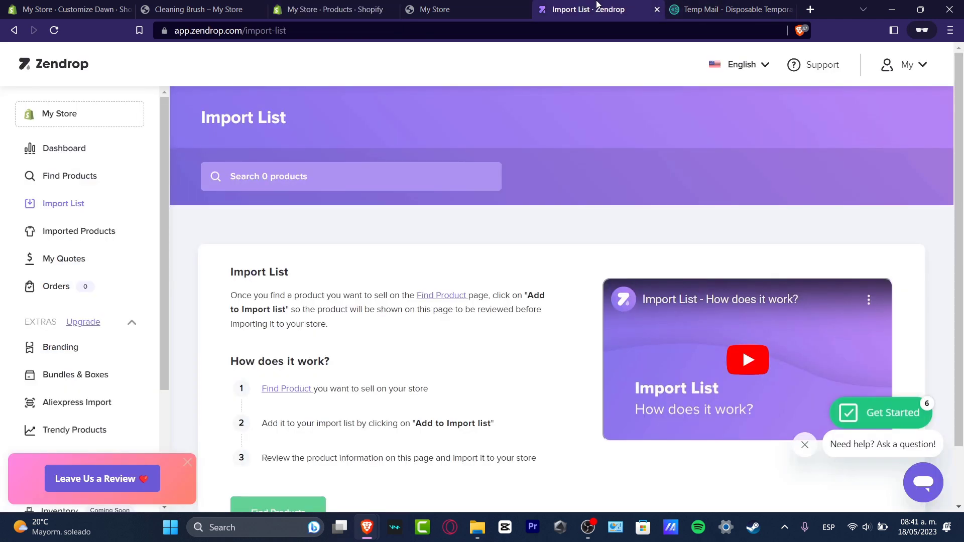
{"action": "left_click", "coordinate": [346, 10]}
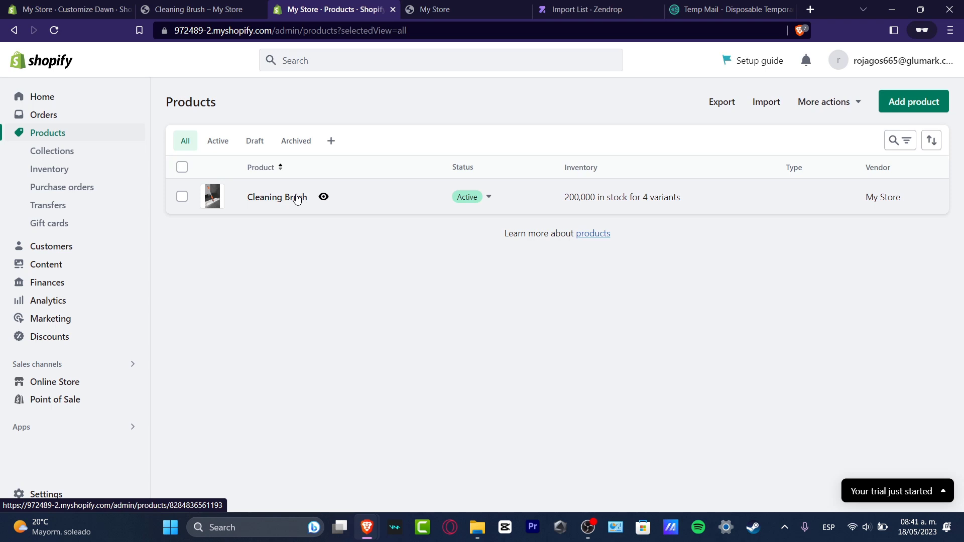
{"action": "left_click", "coordinate": [602, 5]}
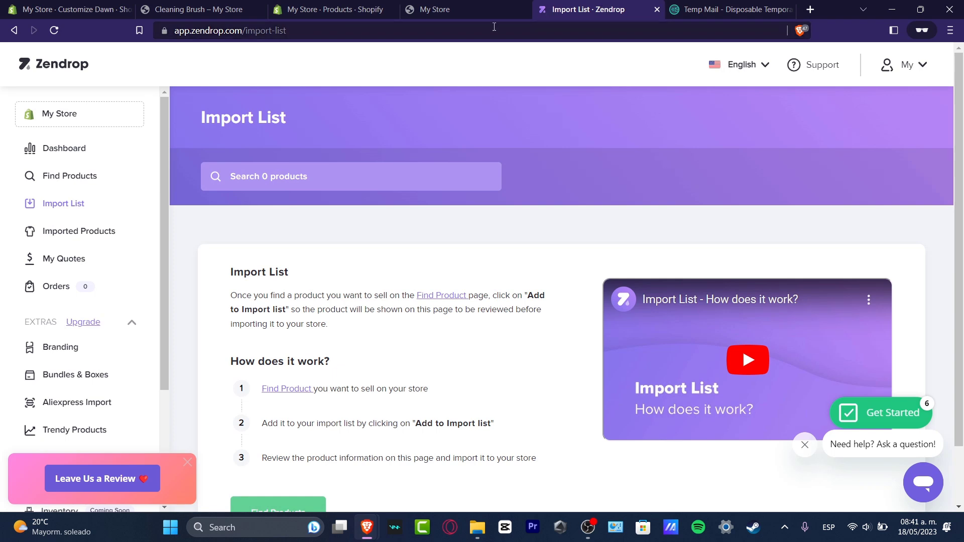
{"action": "left_click", "coordinate": [376, 5]}
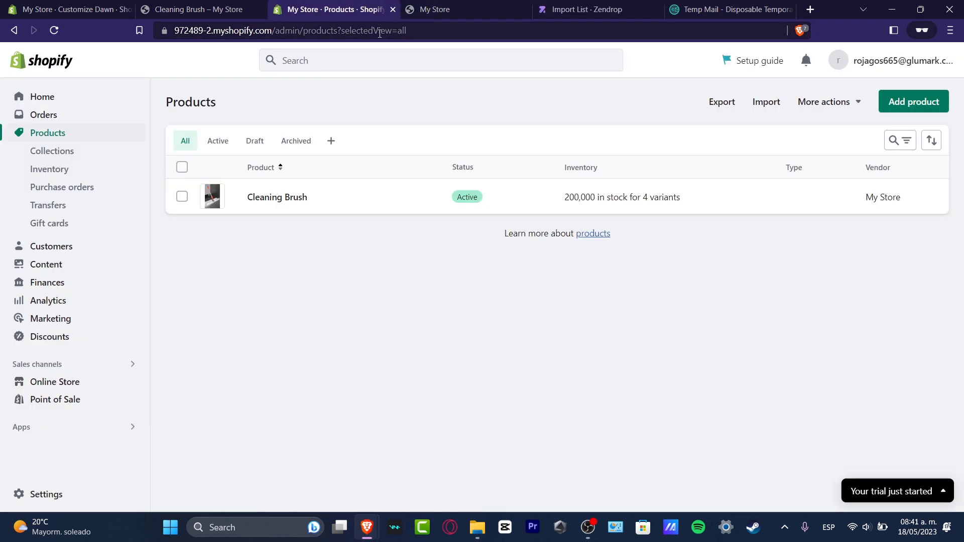
- Show Recommended apps and scroll the Picked for you list of Printful, PageFly and Instafeed
{"action": "left_click", "coordinate": [22, 428]}
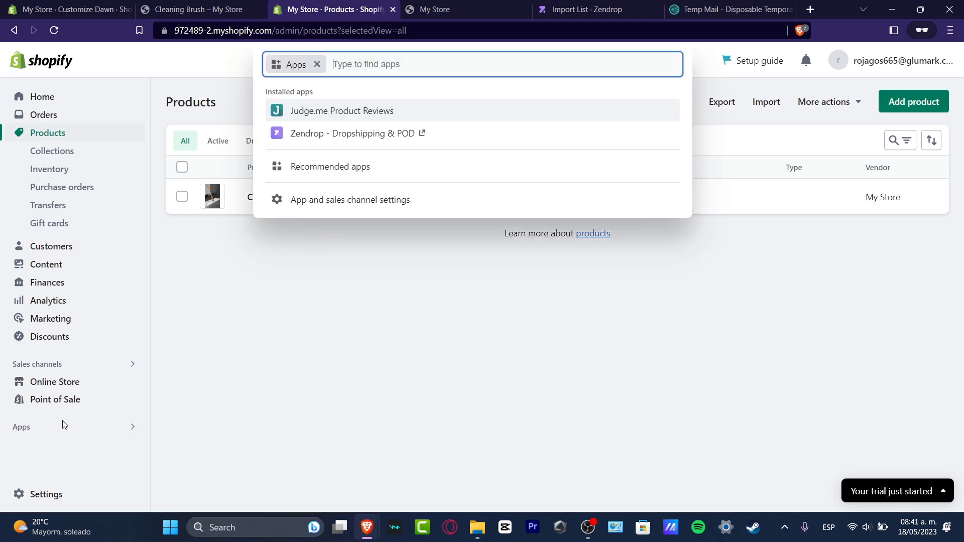
{"action": "left_click", "coordinate": [370, 174]}
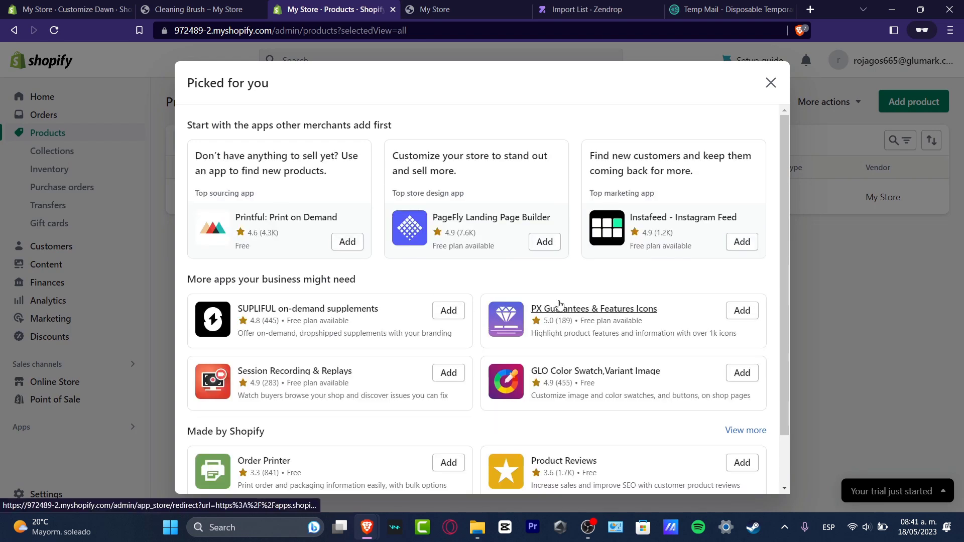
{"action": "scroll", "coordinate": [566, 361], "scroll_direction": "down", "scroll_amount": 2}
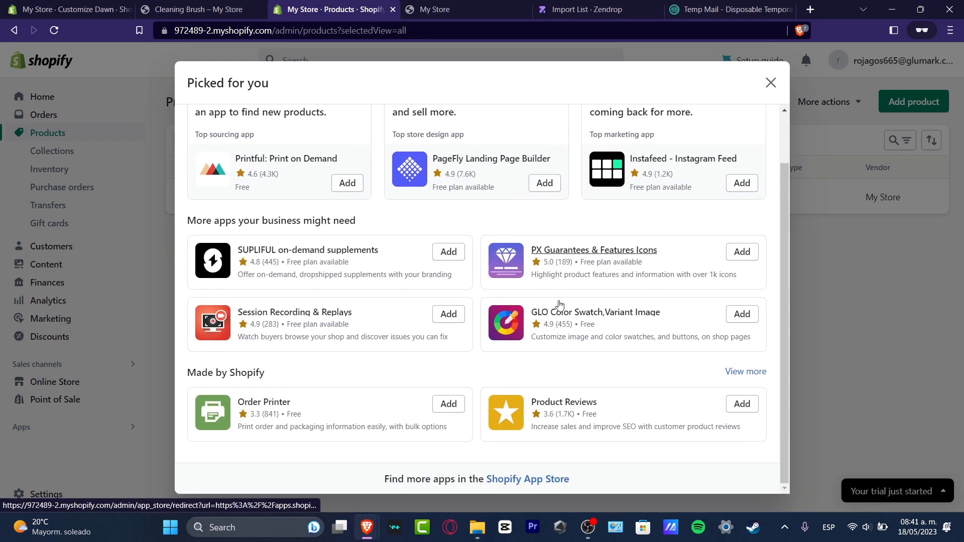
- Search the Shopify App Store for 'dropshipping' and scroll through the results
{"action": "left_click", "coordinate": [533, 483]}
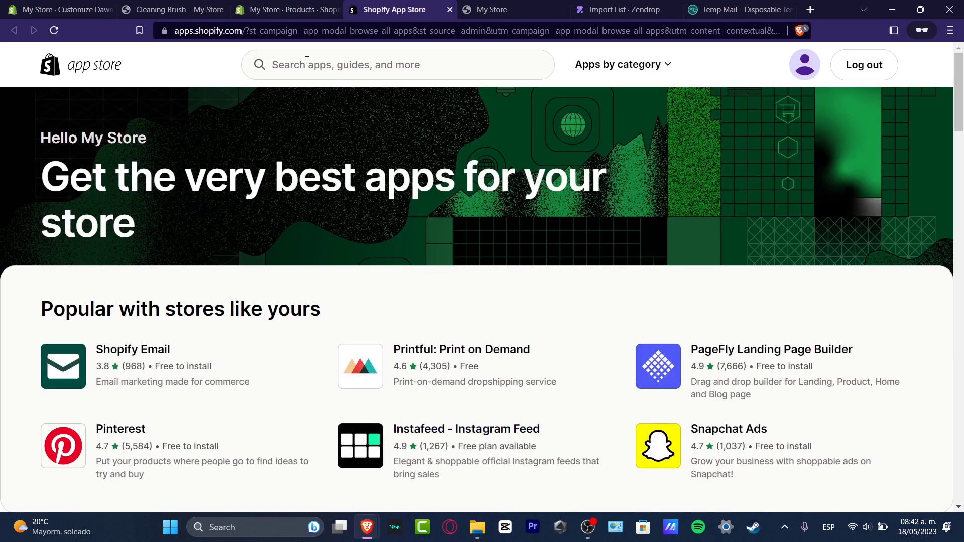
{"action": "left_click", "coordinate": [310, 61]}
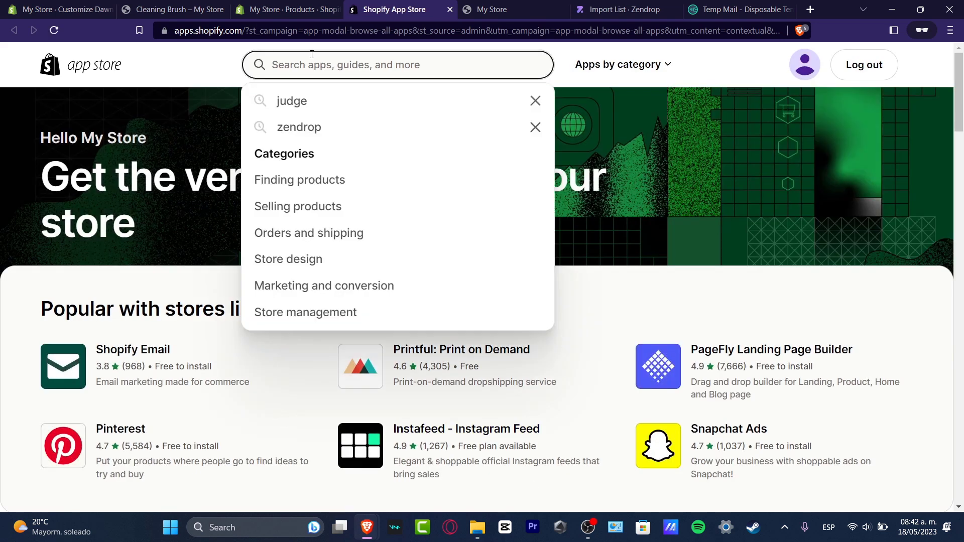
{"action": "type", "text": "dropsh"}
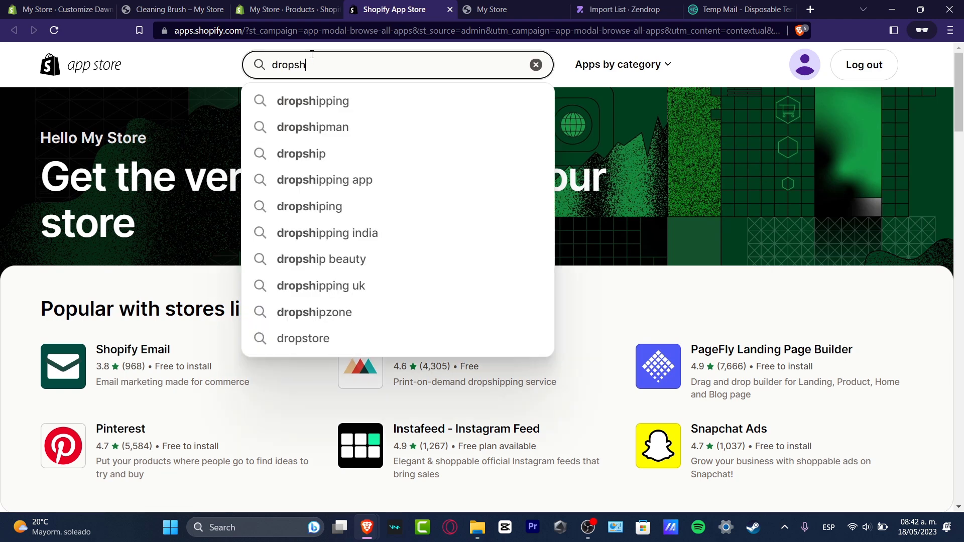
{"action": "key", "text": "BackSpace"}
{"action": "type", "text": "s"}
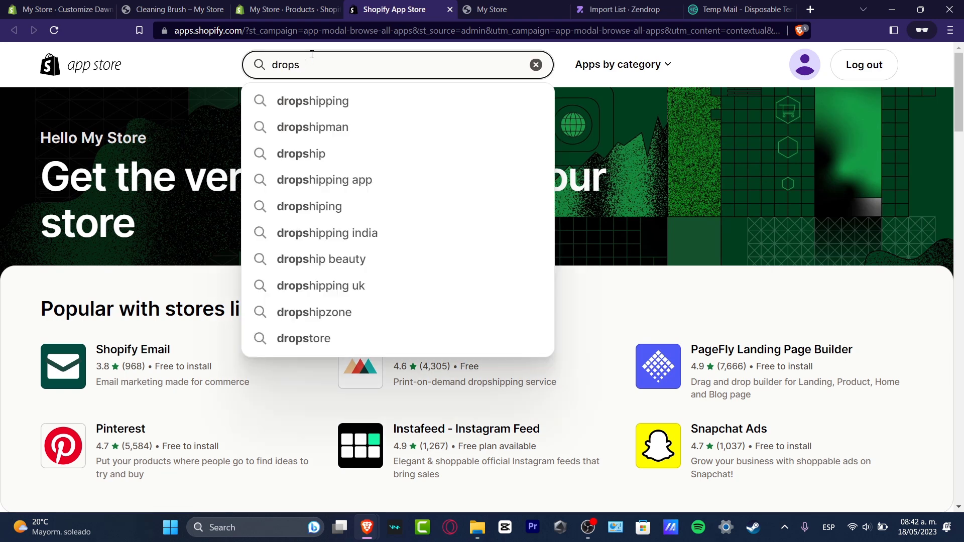
{"action": "left_click", "coordinate": [345, 103]}
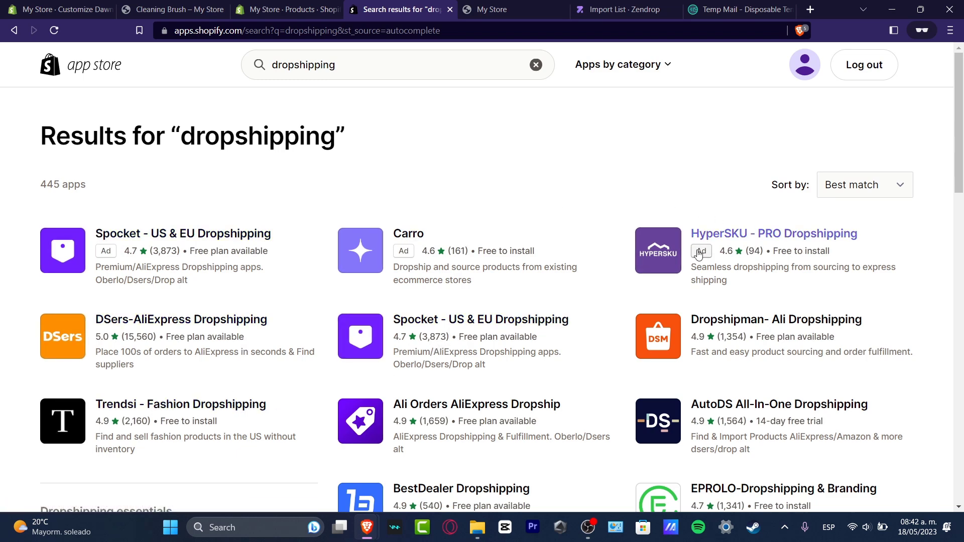
{"action": "scroll", "coordinate": [612, 402], "scroll_direction": "down", "scroll_amount": 7}
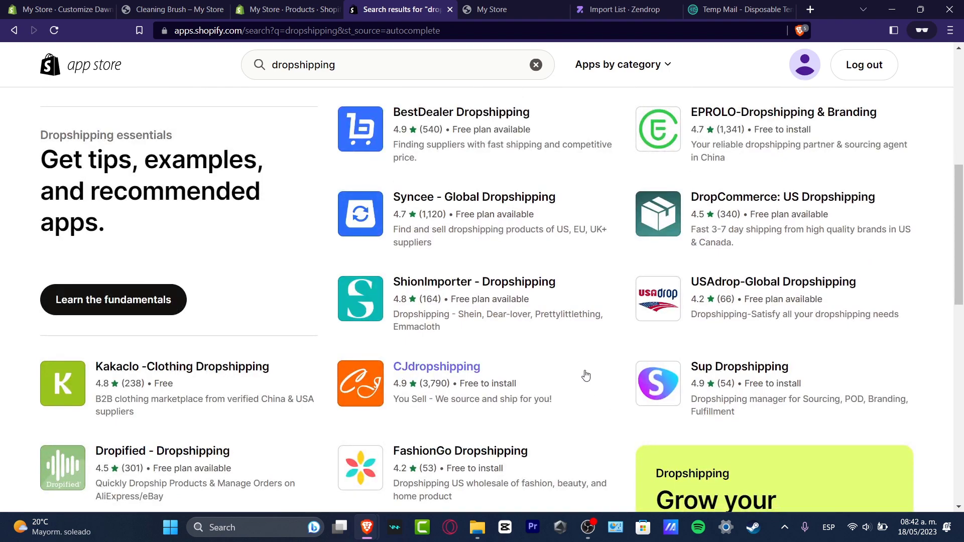
{"action": "scroll", "coordinate": [586, 378], "scroll_direction": "down", "scroll_amount": 10}
{"action": "scroll", "coordinate": [578, 361], "scroll_direction": "up", "scroll_amount": 17}
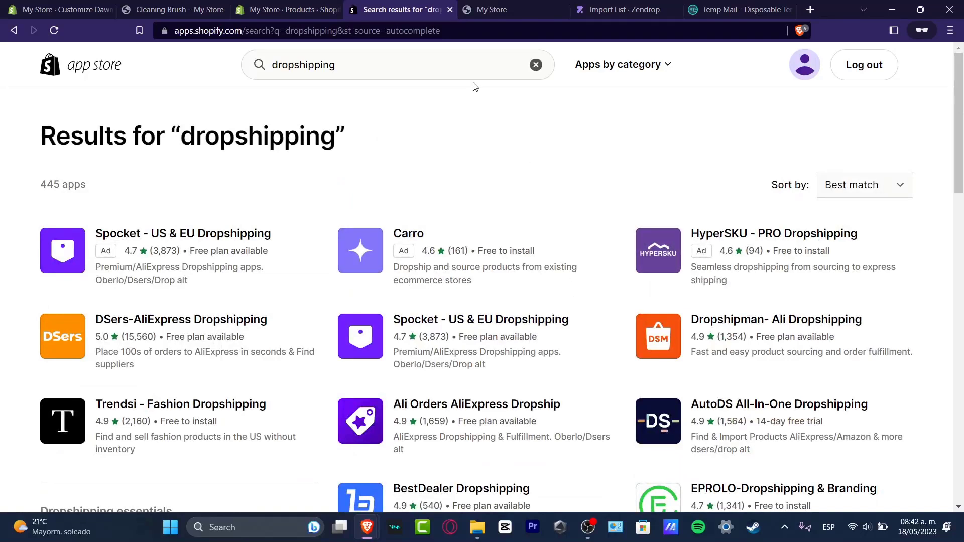
- Search for 'zendrop' to confirm Zendrop - Dropshipping & POD is installed, then return to Zendrop's Import List
{"action": "double_click", "coordinate": [417, 73]}
{"action": "type", "text": "zendrop"}
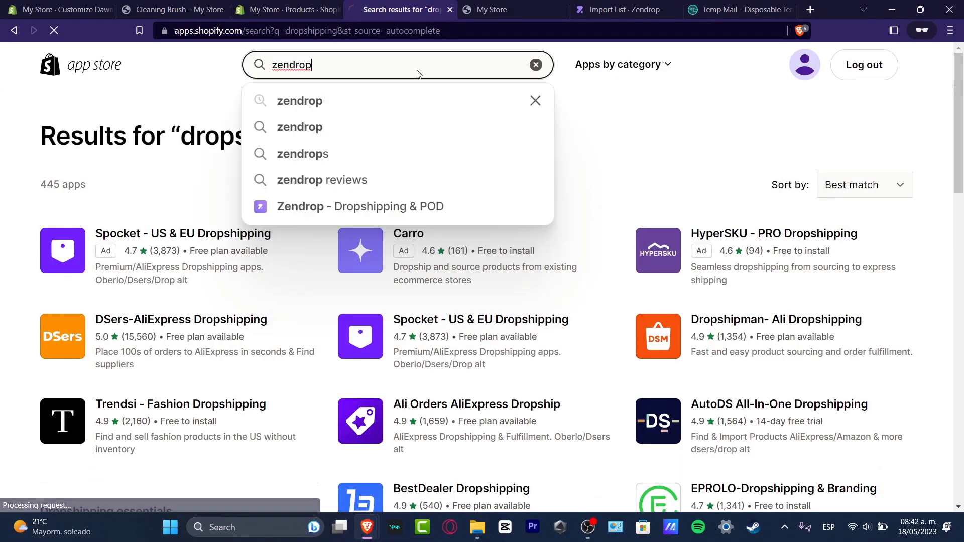
{"action": "key", "text": "Return"}
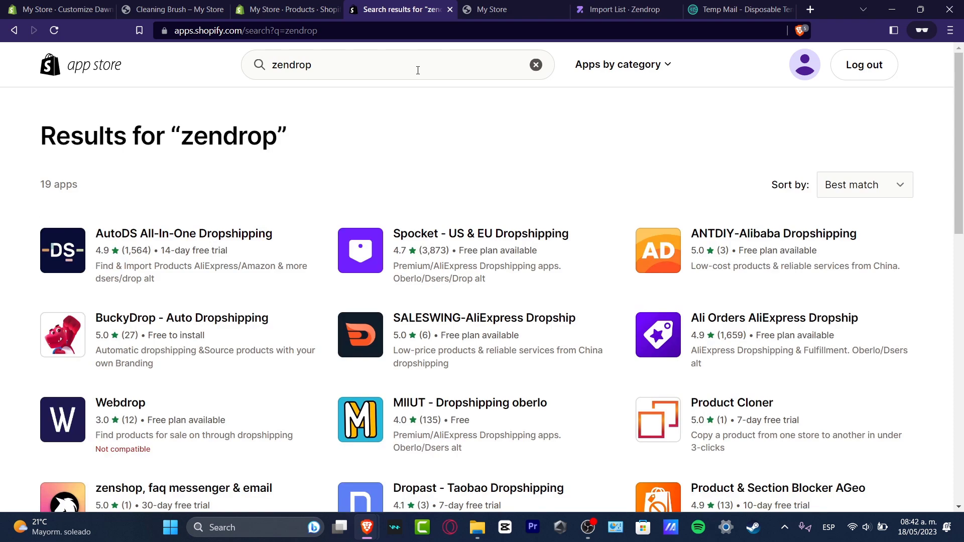
{"action": "scroll", "coordinate": [495, 180], "scroll_direction": "down", "scroll_amount": 6}
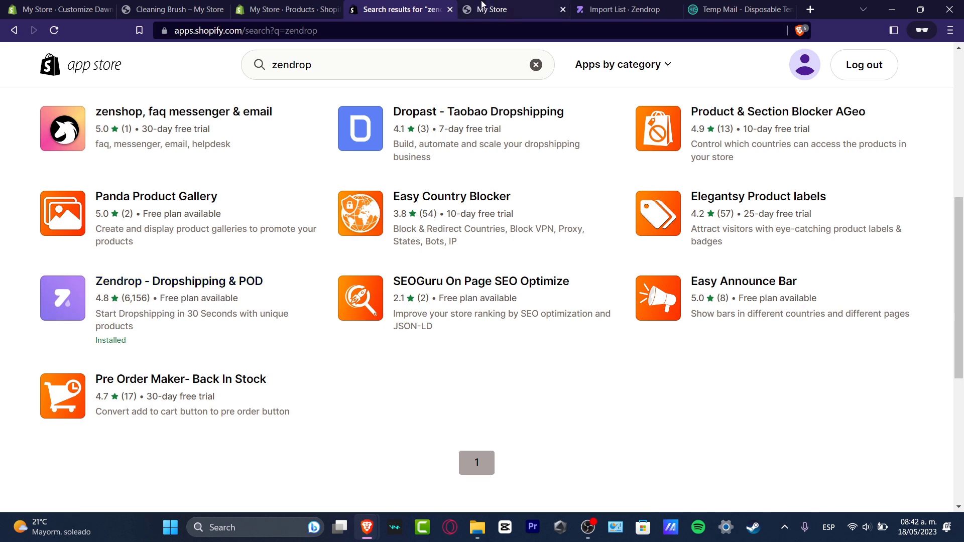
{"action": "left_click", "coordinate": [610, 8]}
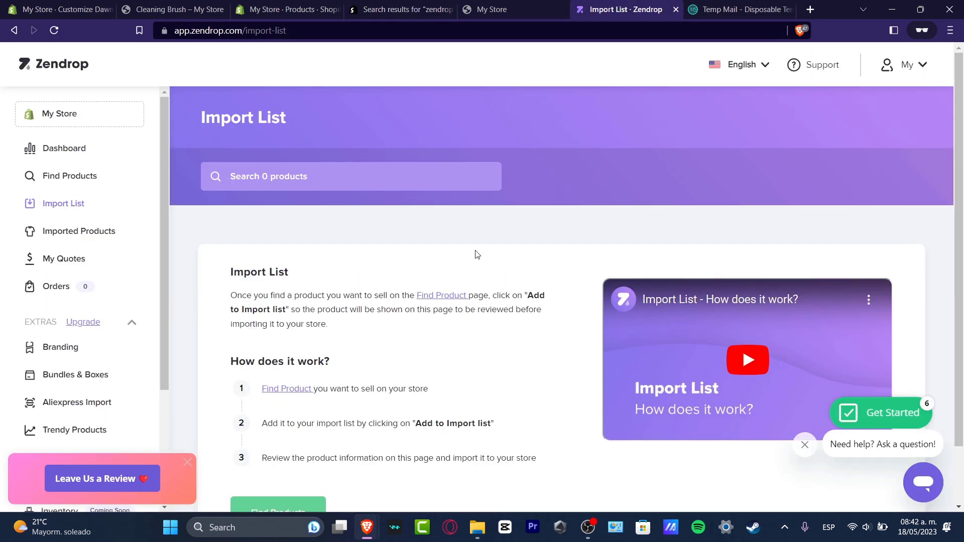
- View the Zendrop Dashboard (0 orders, $0.00 sales and profit) after opening the store's Shopify admin
{"action": "left_click", "coordinate": [105, 149]}
{"action": "left_click", "coordinate": [88, 117]}
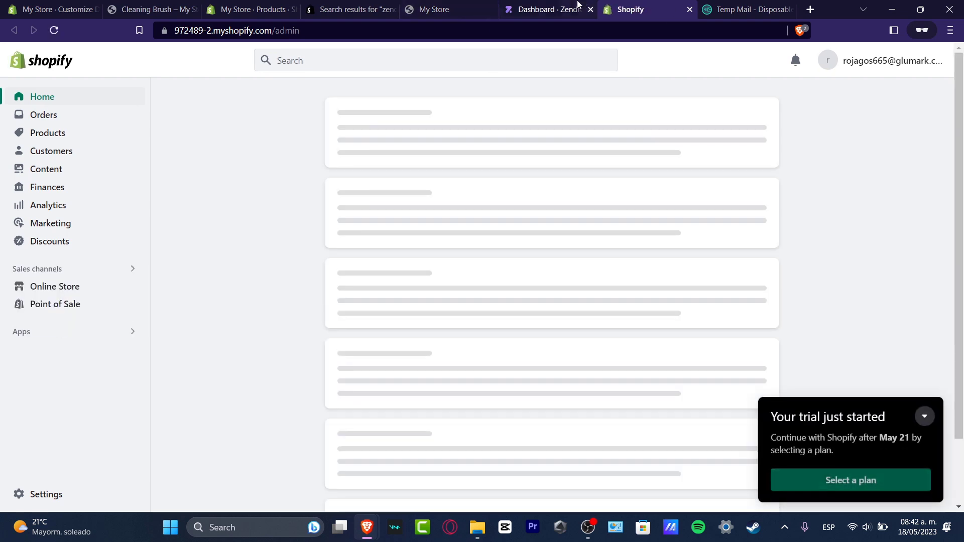
{"action": "left_click", "coordinate": [577, 4]}
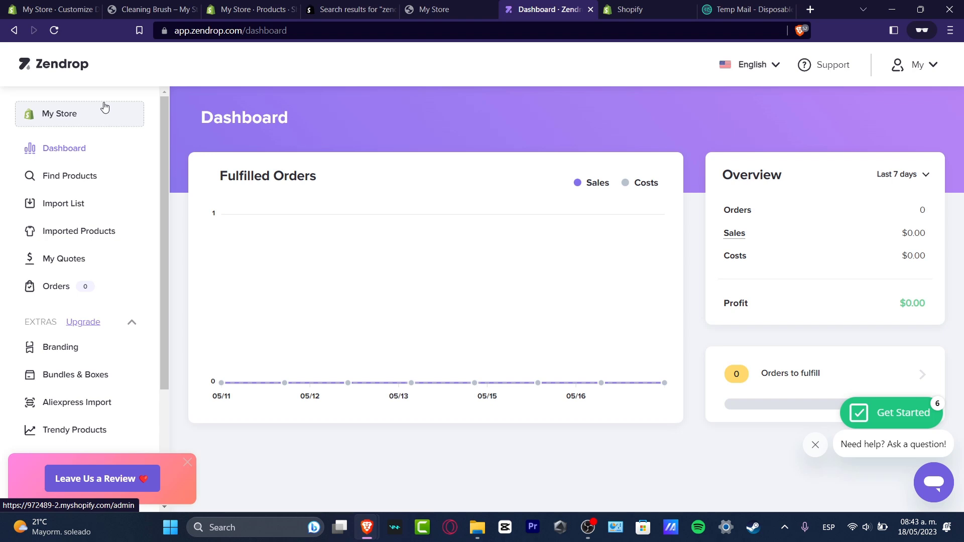
- Browse Zendrop's Find Products catalogue and add the Gaming Microphone Kit ($45.48) to the Import List
{"action": "left_click", "coordinate": [95, 181]}
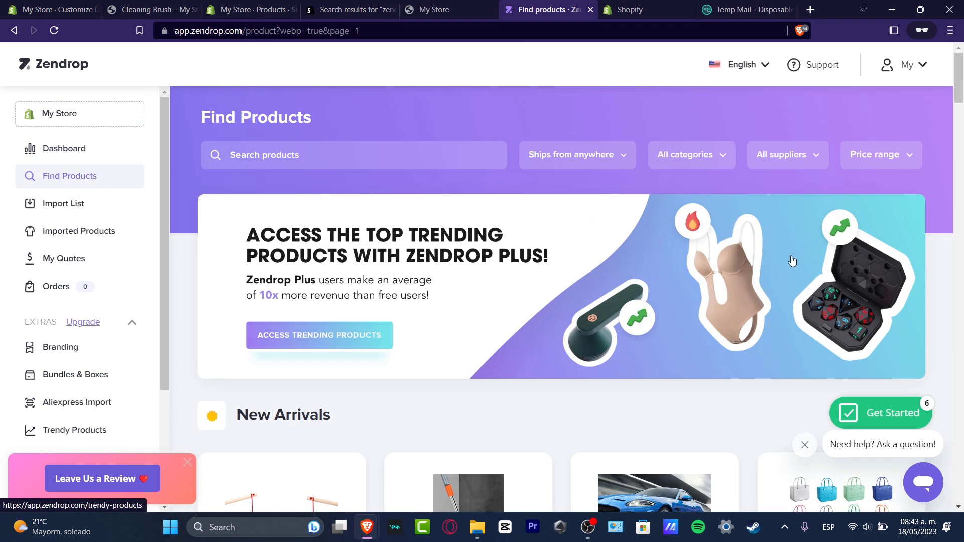
{"action": "scroll", "coordinate": [792, 260], "scroll_direction": "down", "scroll_amount": 3}
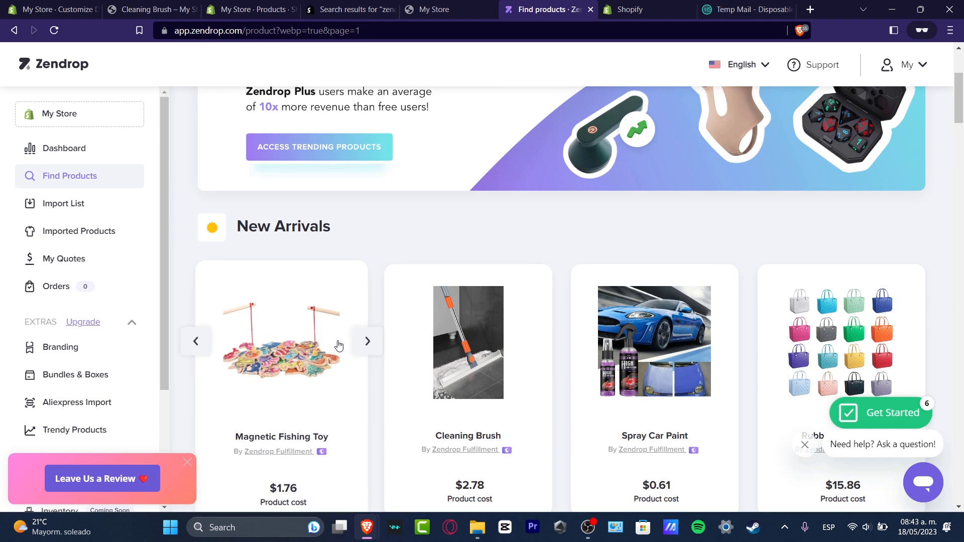
{"action": "scroll", "coordinate": [651, 354], "scroll_direction": "down", "scroll_amount": 3}
{"action": "scroll", "coordinate": [703, 344], "scroll_direction": "down", "scroll_amount": 3}
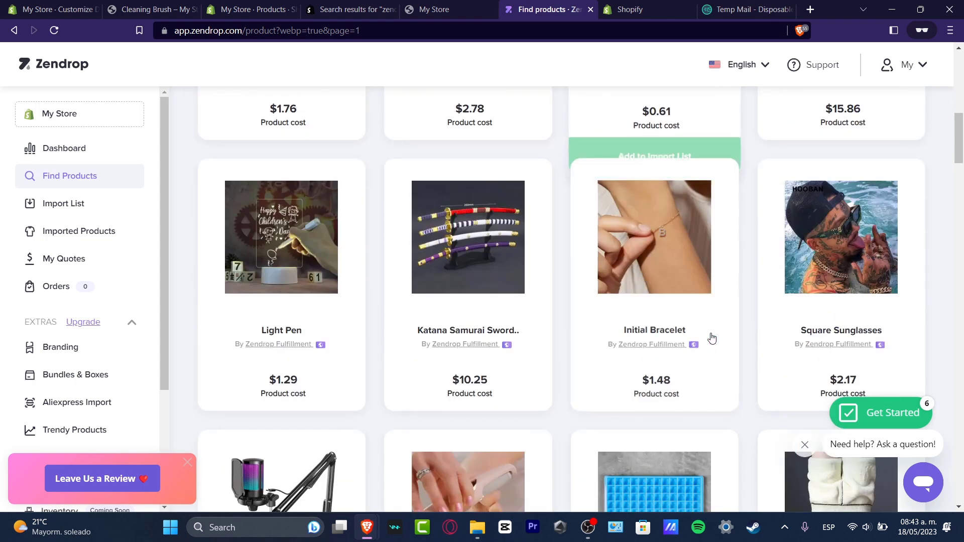
{"action": "mouse_move", "coordinate": [711, 338]}
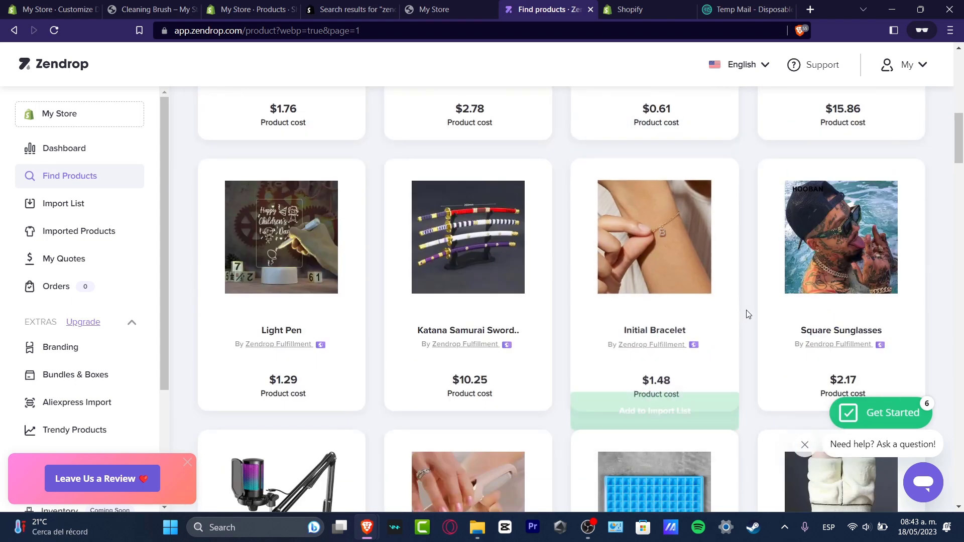
{"action": "scroll", "coordinate": [752, 317], "scroll_direction": "down", "scroll_amount": 3}
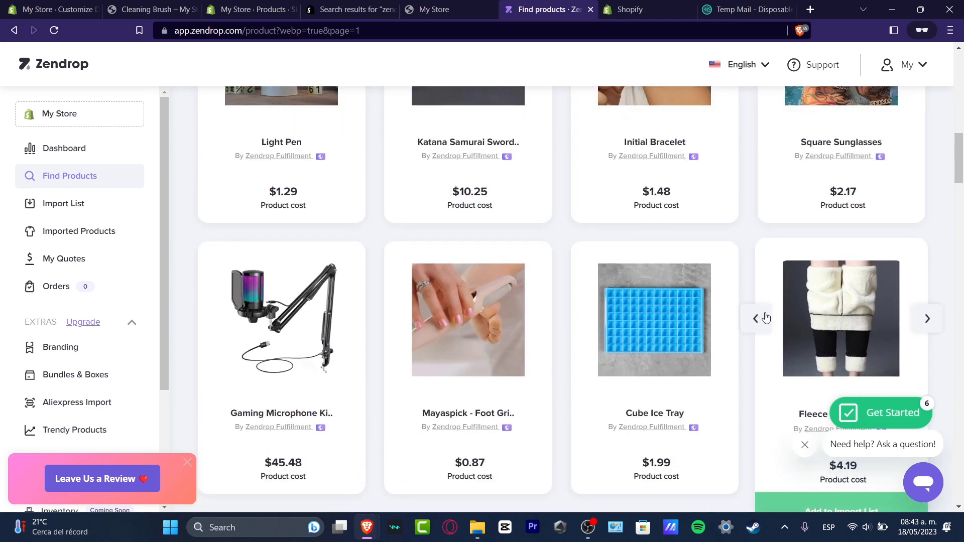
{"action": "scroll", "coordinate": [332, 387], "scroll_direction": "down", "scroll_amount": 3}
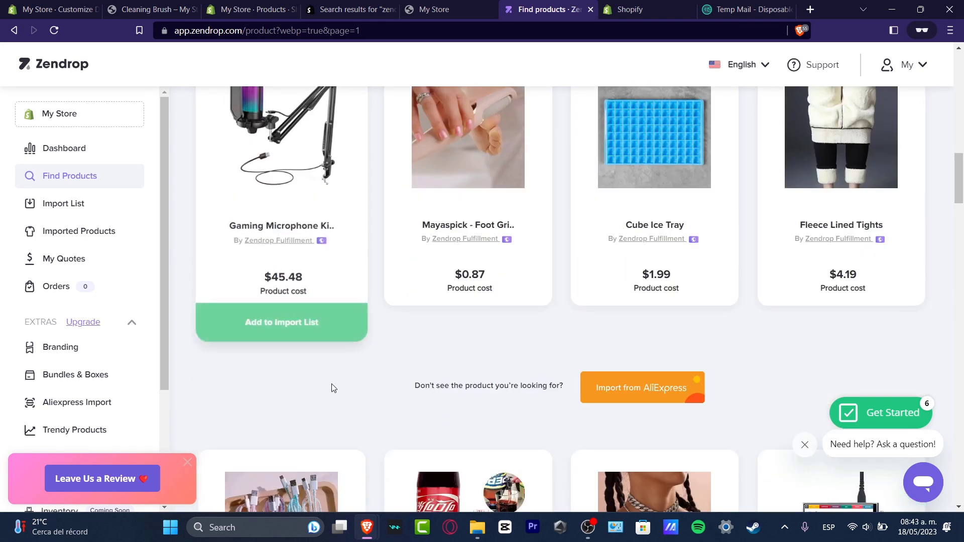
{"action": "left_click", "coordinate": [309, 323]}
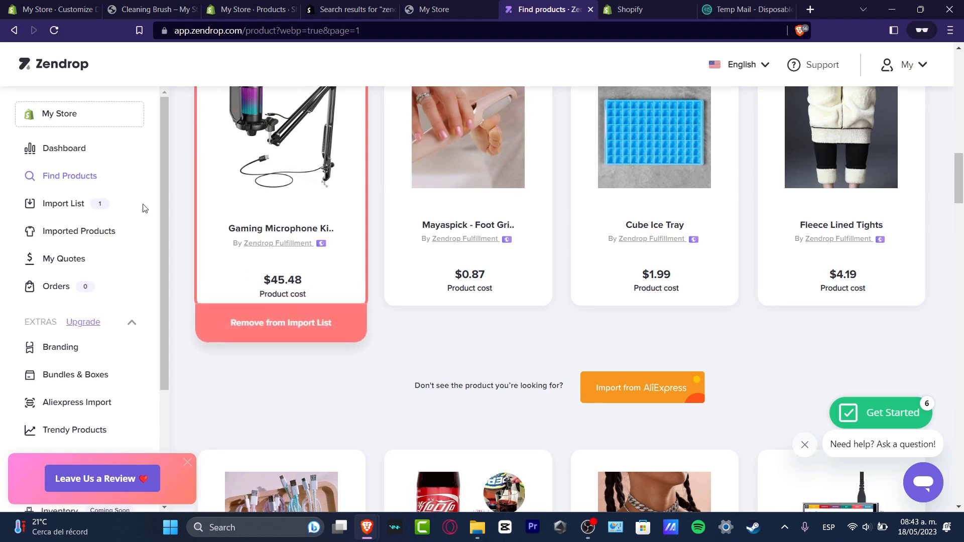
- Review the Gaming Microphone Kit's description, variants and images on the Import List
{"action": "left_click", "coordinate": [60, 202]}
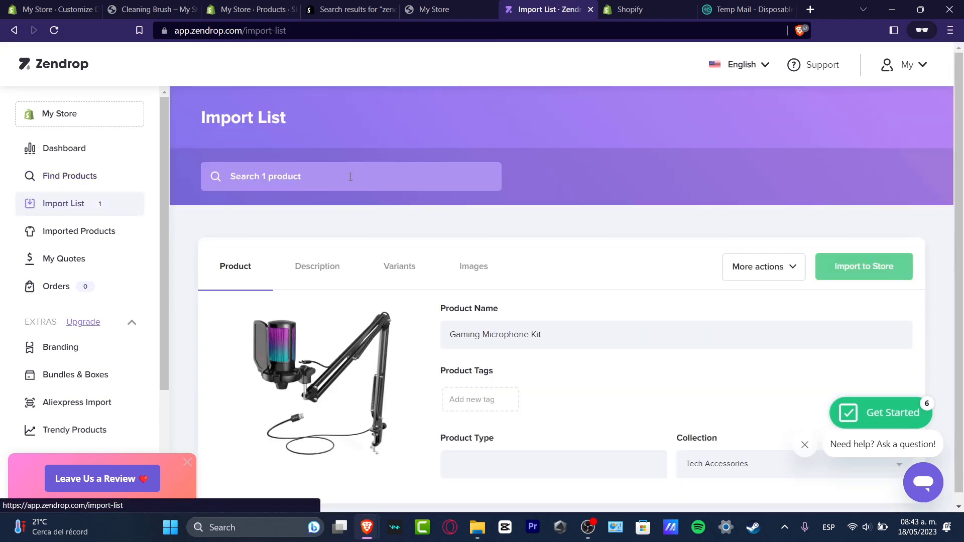
{"action": "scroll", "coordinate": [561, 285], "scroll_direction": "down", "scroll_amount": 1}
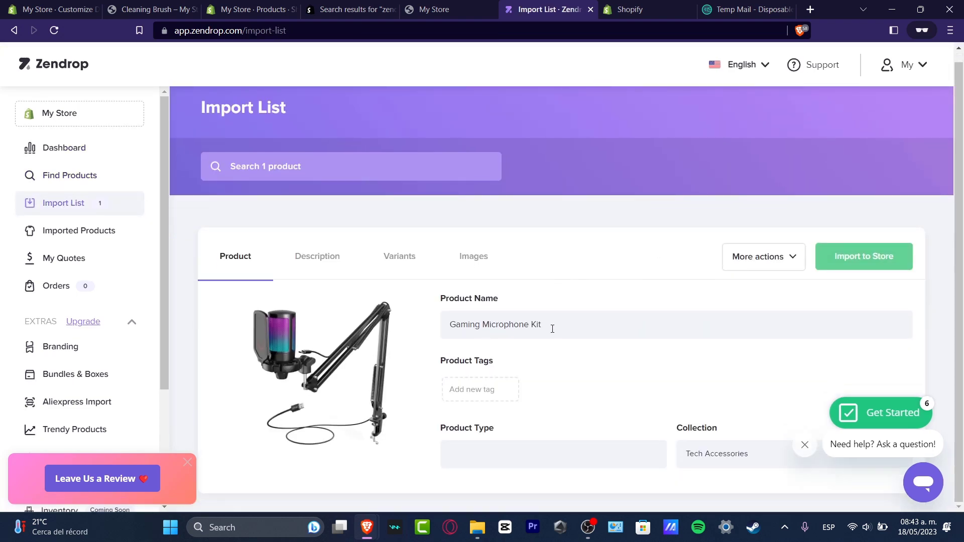
{"action": "left_click", "coordinate": [309, 258]}
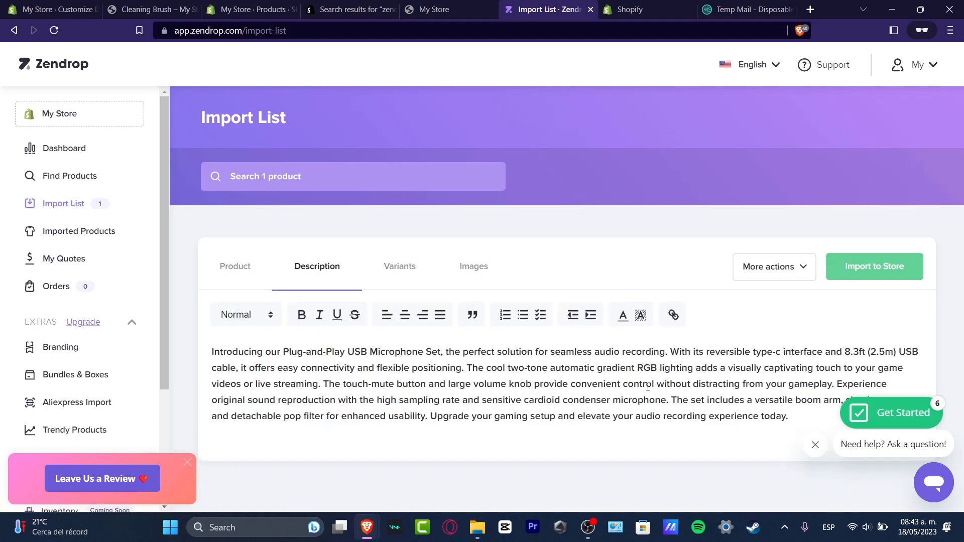
{"action": "left_click", "coordinate": [407, 275]}
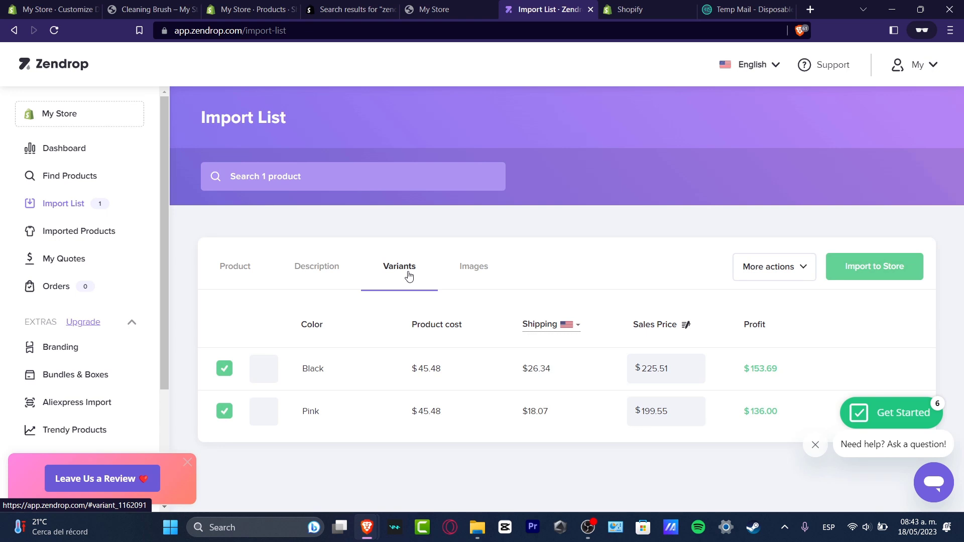
{"action": "left_click", "coordinate": [474, 274]}
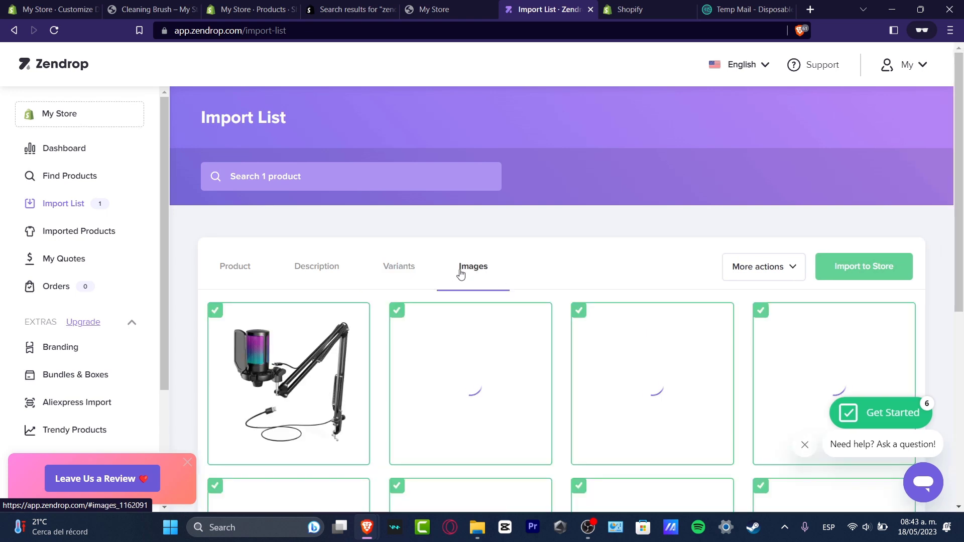
{"action": "left_click", "coordinate": [400, 273]}
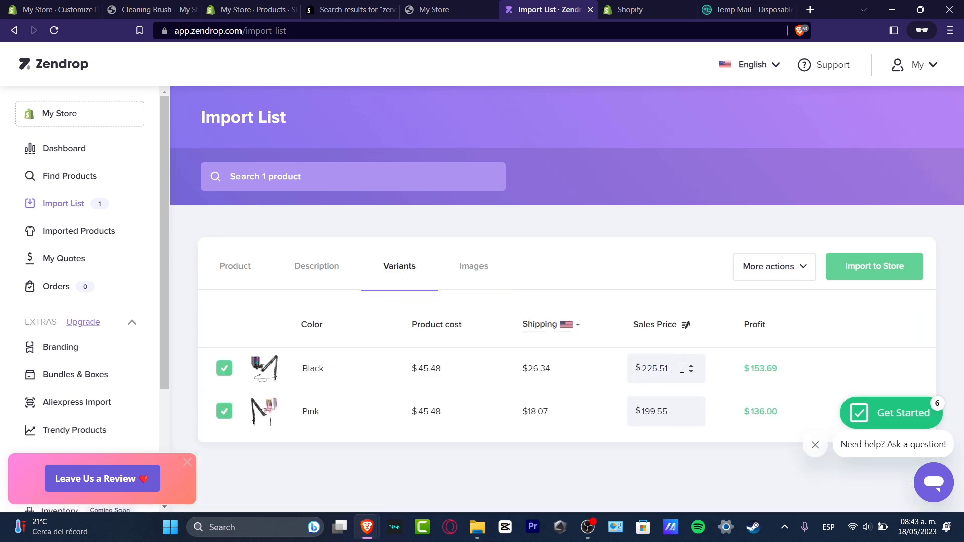
- Set the Black and Pink variants' sales price to 80 and import the kit to the store
{"action": "left_click_drag", "start_coordinate": [441, 369], "coordinate": [408, 376]}
{"action": "left_click_drag", "start_coordinate": [572, 371], "coordinate": [525, 370]}
{"action": "left_click_drag", "start_coordinate": [670, 367], "coordinate": [637, 376]}
{"action": "type", "text": "80"}
{"action": "left_click_drag", "start_coordinate": [667, 408], "coordinate": [640, 411]}
{"action": "type", "text": "80"}
{"action": "left_click_drag", "start_coordinate": [776, 360], "coordinate": [748, 366]}
{"action": "left_click_drag", "start_coordinate": [759, 404], "coordinate": [575, 404]}
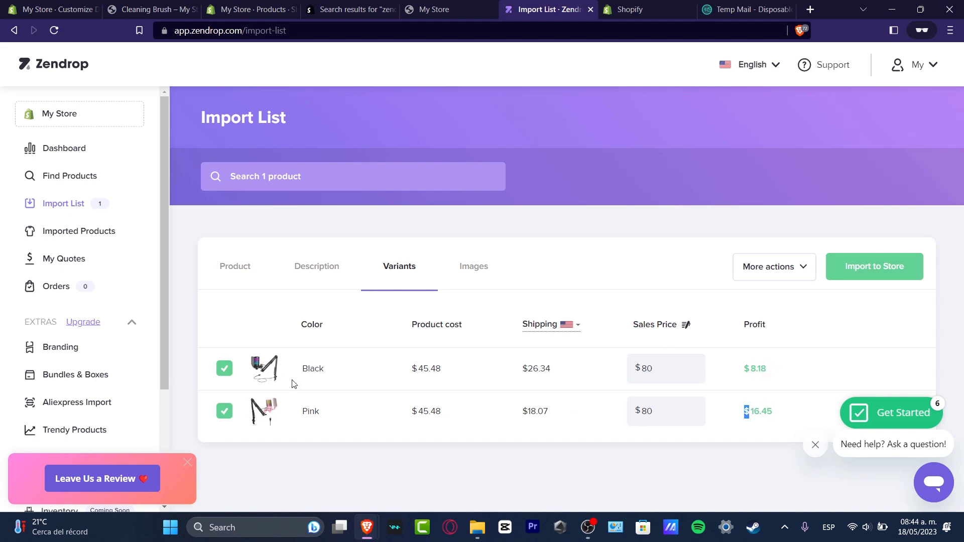
{"action": "left_click", "coordinate": [829, 327]}
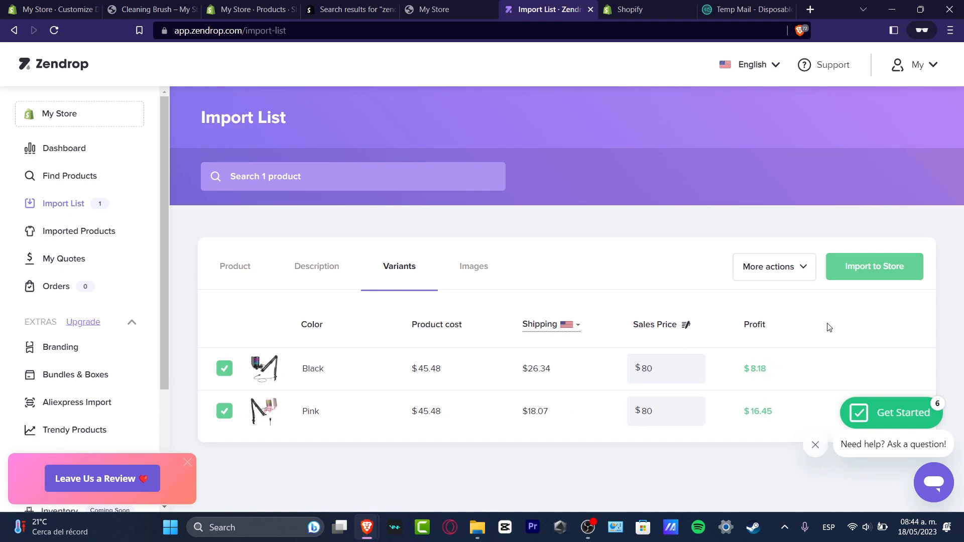
{"action": "left_click", "coordinate": [881, 273]}
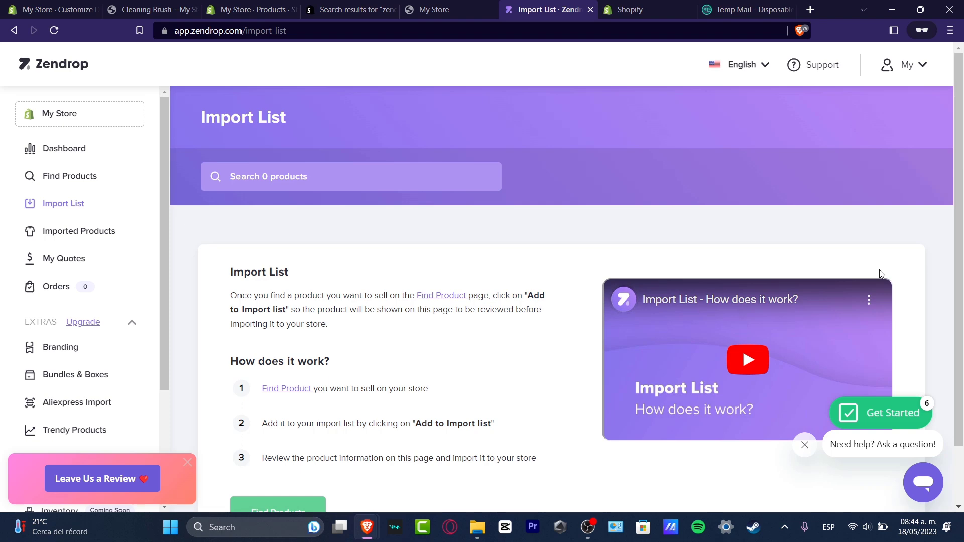
- Preview the Gaming Microphone Kit storefront page, priced $80.00 USD with Black and Pink colours
{"action": "left_click", "coordinate": [268, 5]}
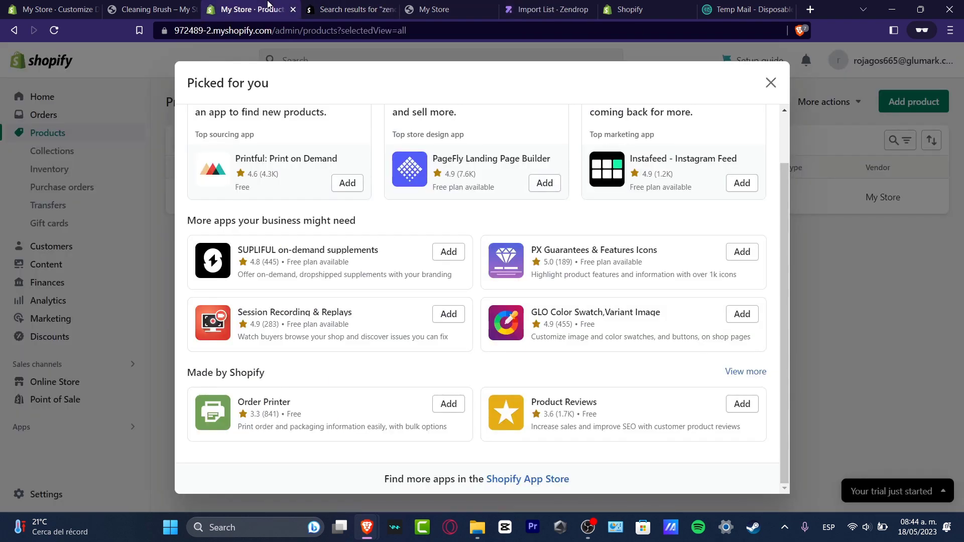
{"action": "left_click", "coordinate": [874, 272]}
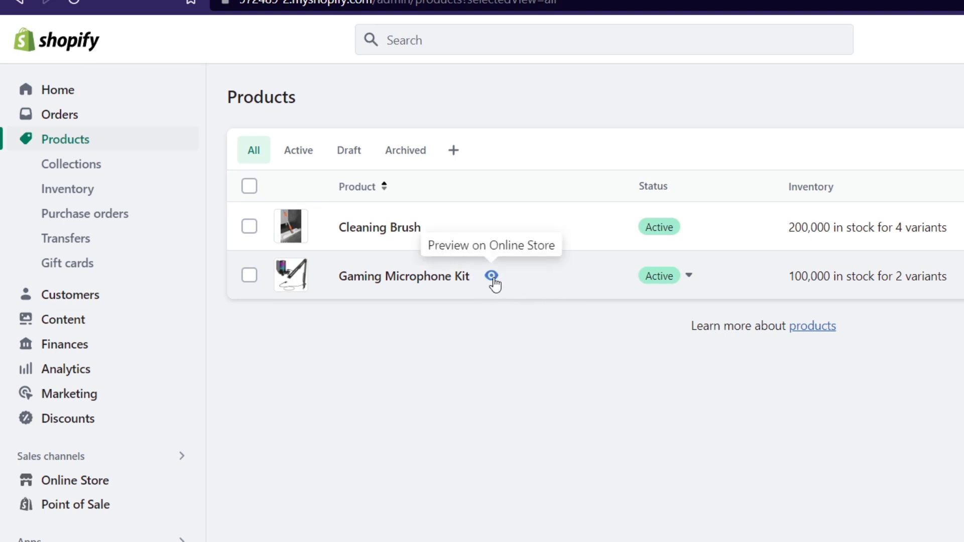
{"action": "left_click", "coordinate": [492, 276]}
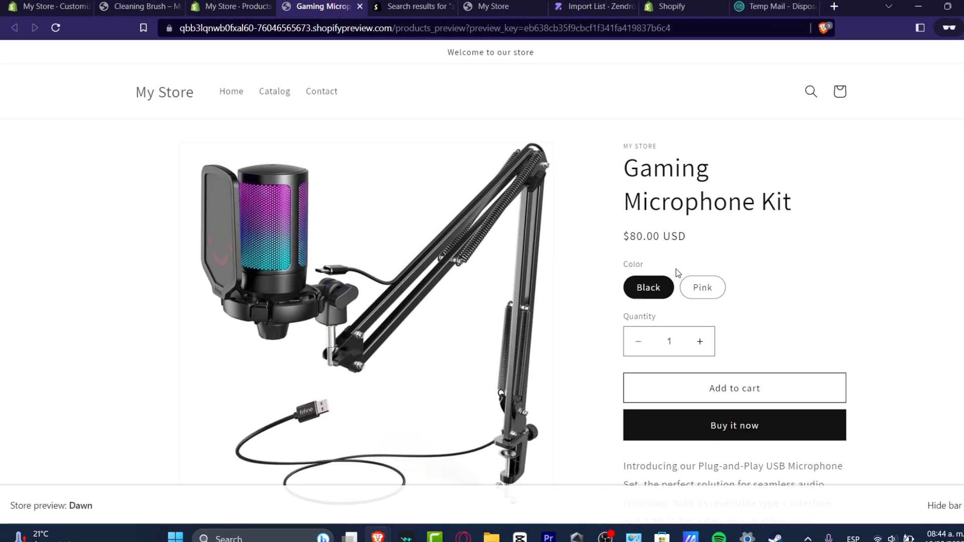
- Scroll the Gaming Microphone Kit preview, then return to the admin Products list showing it Active
{"action": "scroll", "coordinate": [730, 318], "scroll_direction": "down", "scroll_amount": 10}
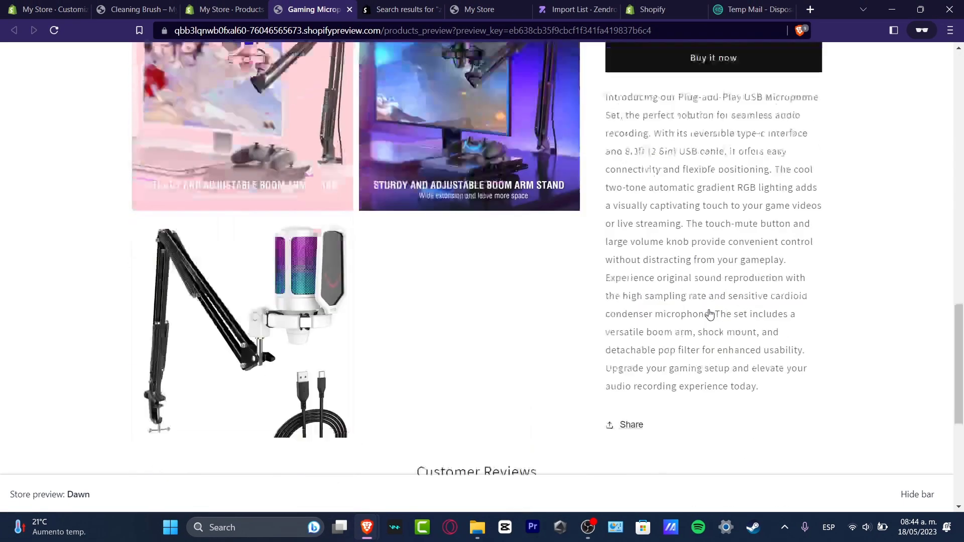
{"action": "scroll", "coordinate": [708, 315], "scroll_direction": "down", "scroll_amount": 5}
{"action": "scroll", "coordinate": [708, 314], "scroll_direction": "up", "scroll_amount": 10}
{"action": "scroll", "coordinate": [459, 301], "scroll_direction": "down", "scroll_amount": 11}
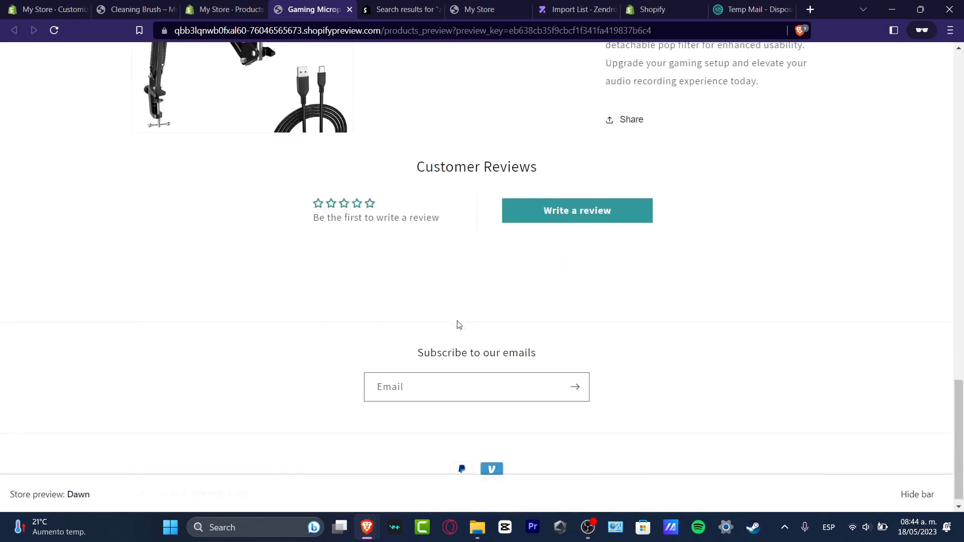
{"action": "scroll", "coordinate": [566, 336], "scroll_direction": "up", "scroll_amount": 15}
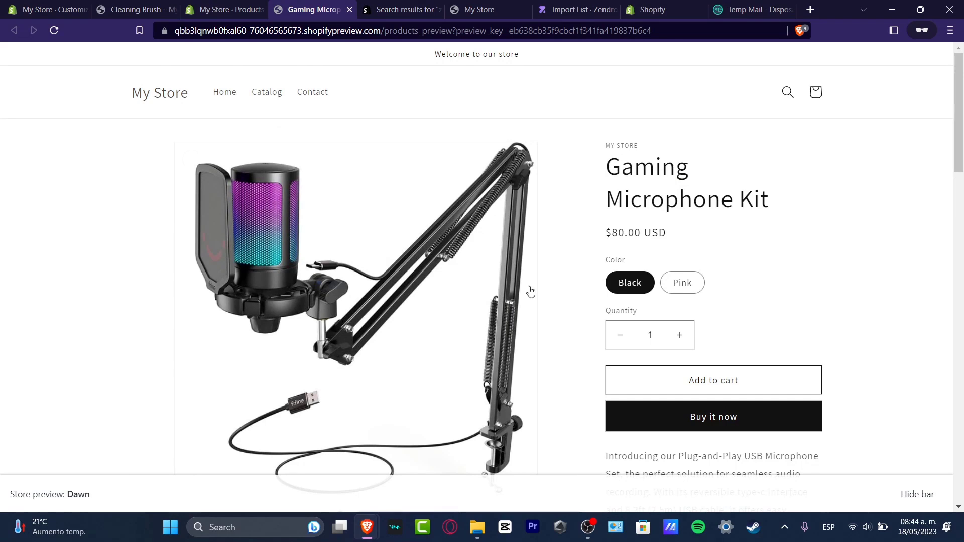
{"action": "left_click", "coordinate": [223, 7]}
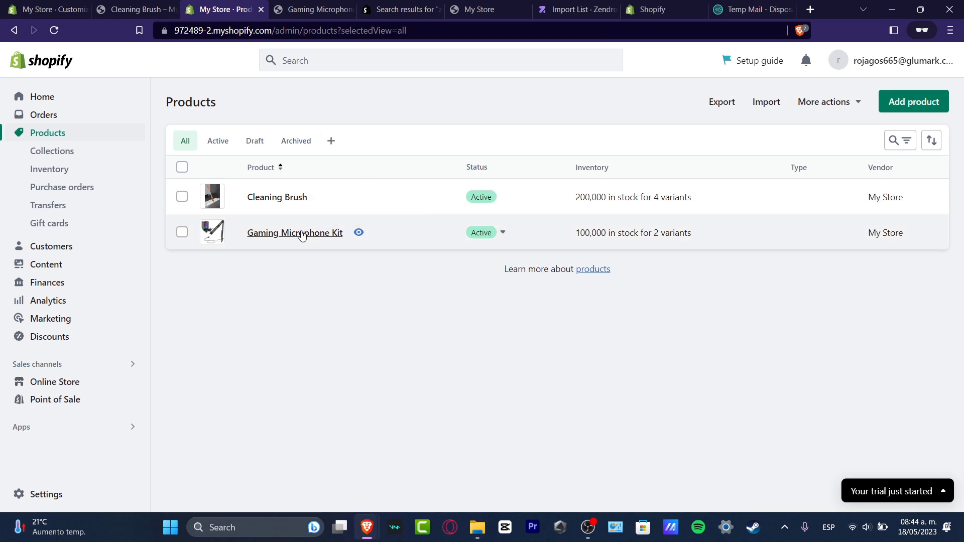
- Check the empty Orders page's plan-required notice, then open Settings on Store details
{"action": "left_click", "coordinate": [75, 115]}
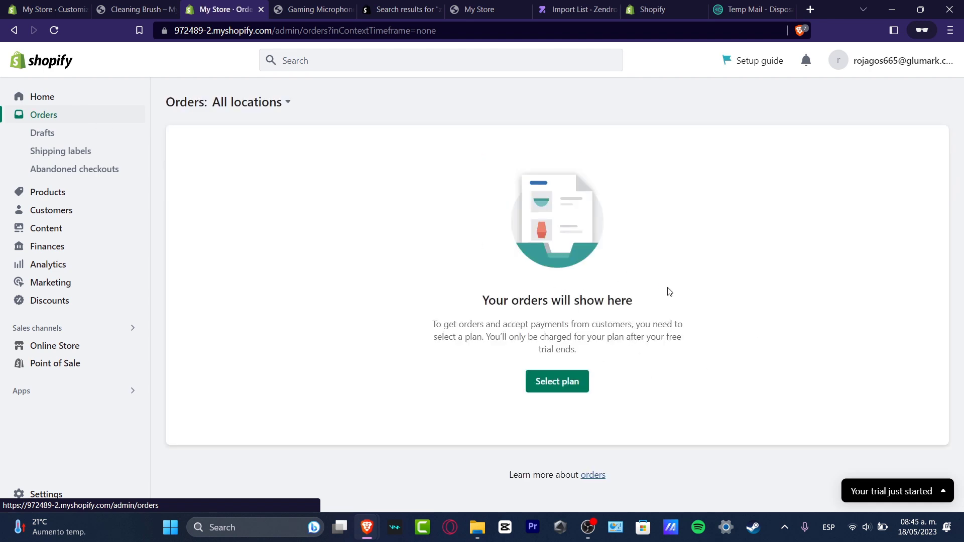
{"action": "left_click_drag", "start_coordinate": [489, 325], "coordinate": [701, 364]}
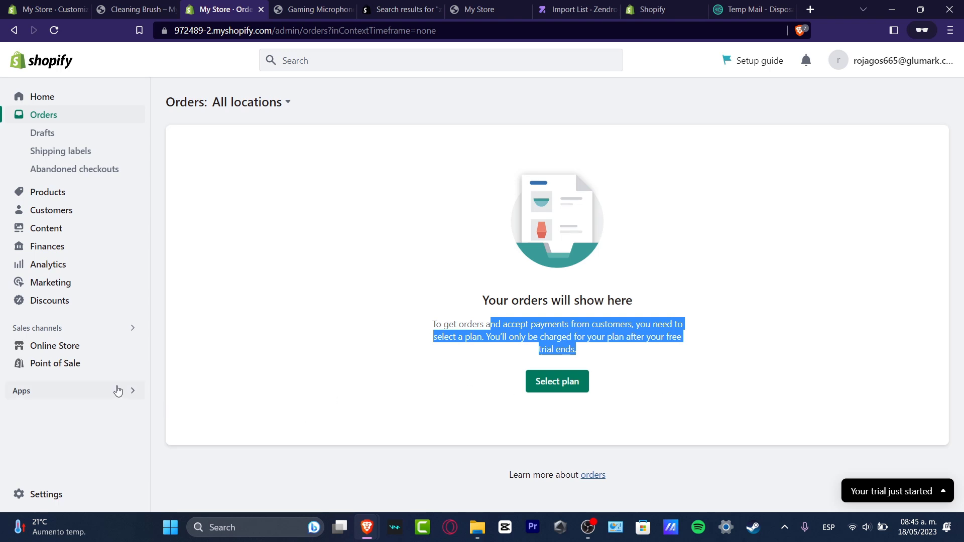
{"action": "left_click", "coordinate": [89, 491]}
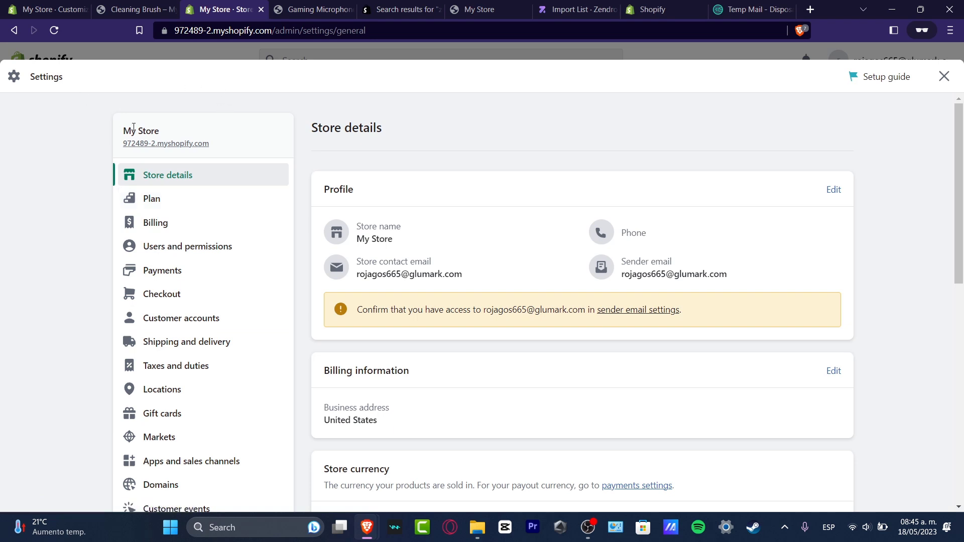
- Check the Plan page (trial, 2 days left, no payment method), then go back to Zendrop's empty Import List
{"action": "left_click", "coordinate": [181, 197]}
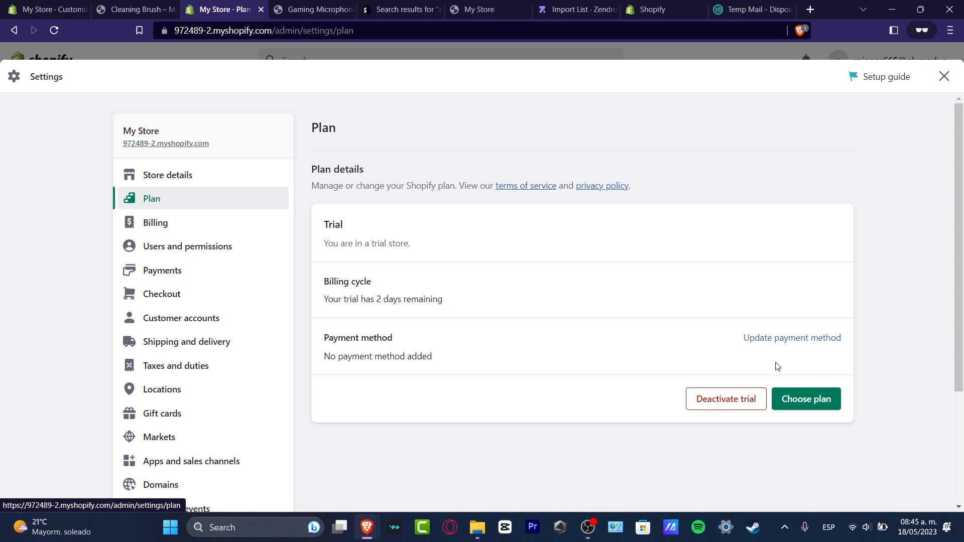
{"action": "left_click", "coordinate": [462, 54]}
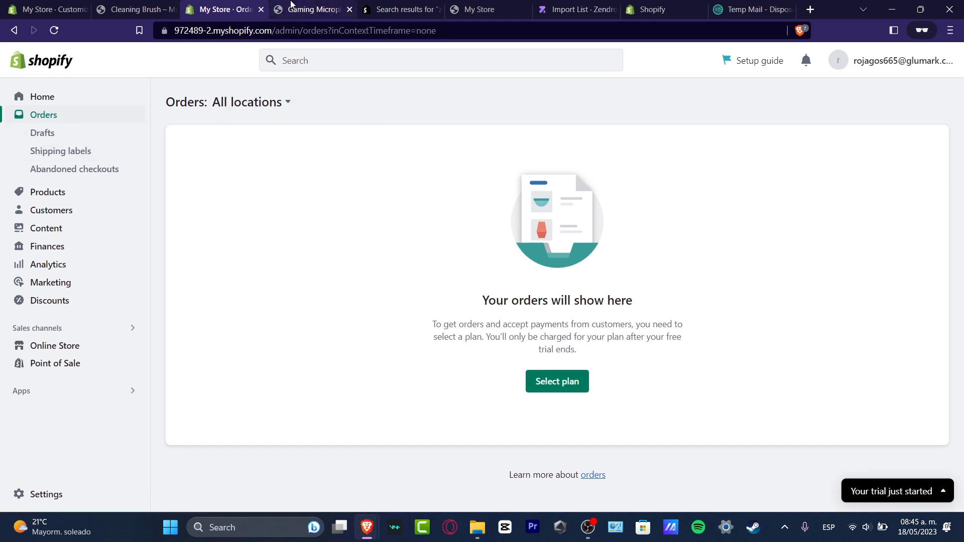
{"action": "left_click", "coordinate": [586, 6]}
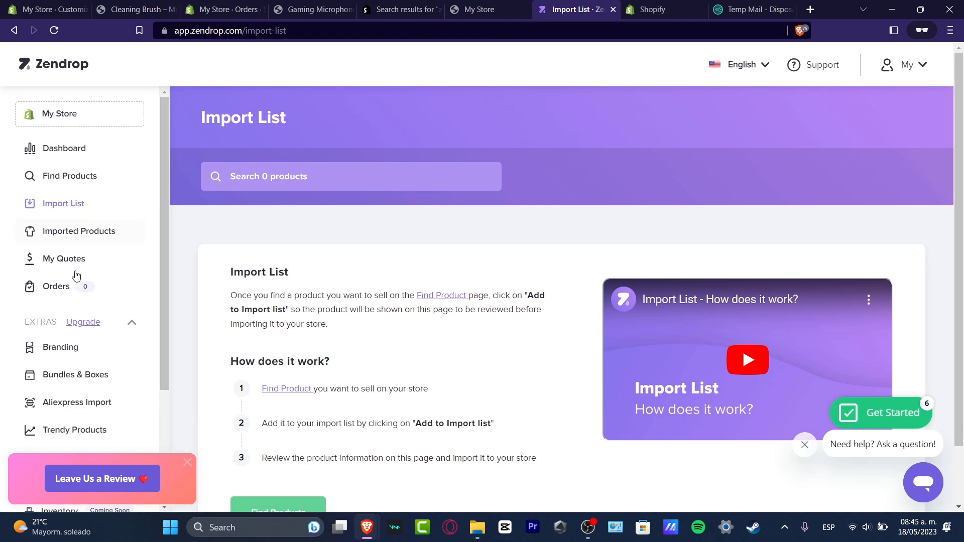
- Open Zendrop Orders and try switching fulfillment to auto, dismissing the upgrade prompt
{"action": "left_click", "coordinate": [64, 284]}
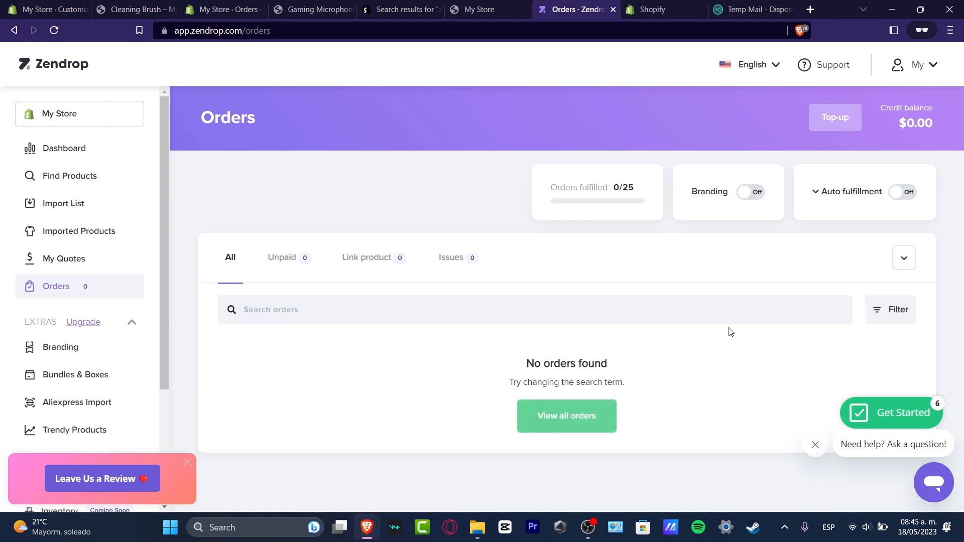
{"action": "left_click", "coordinate": [848, 194]}
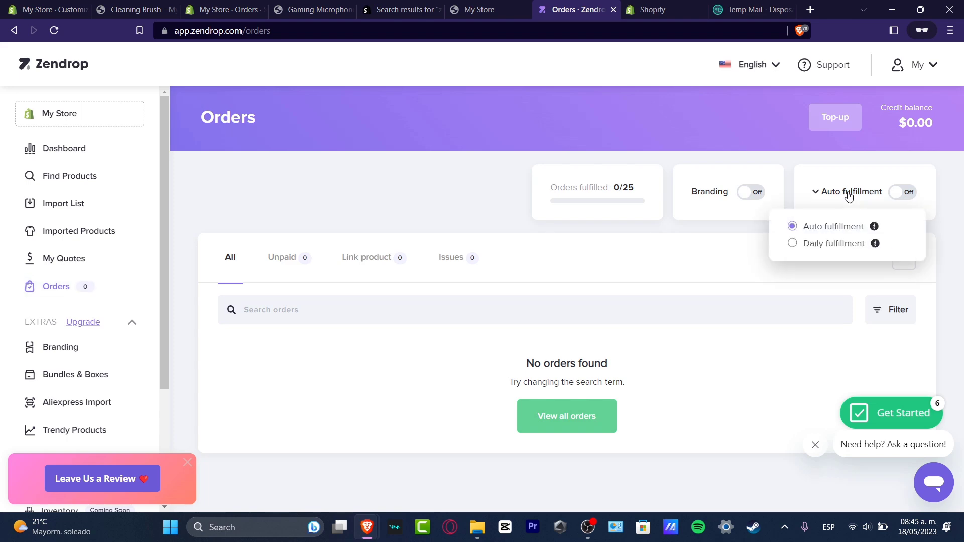
{"action": "left_click", "coordinate": [906, 193]}
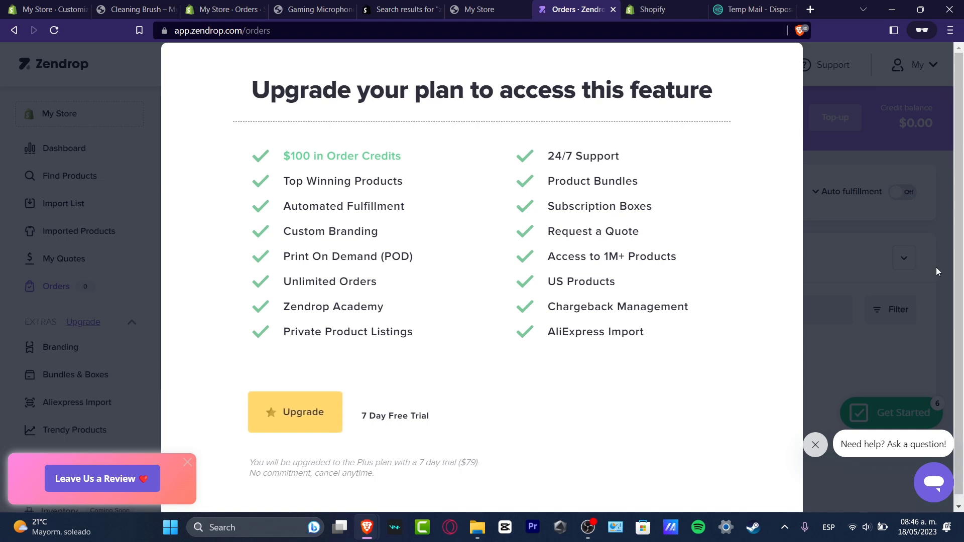
{"action": "left_click", "coordinate": [882, 266]}
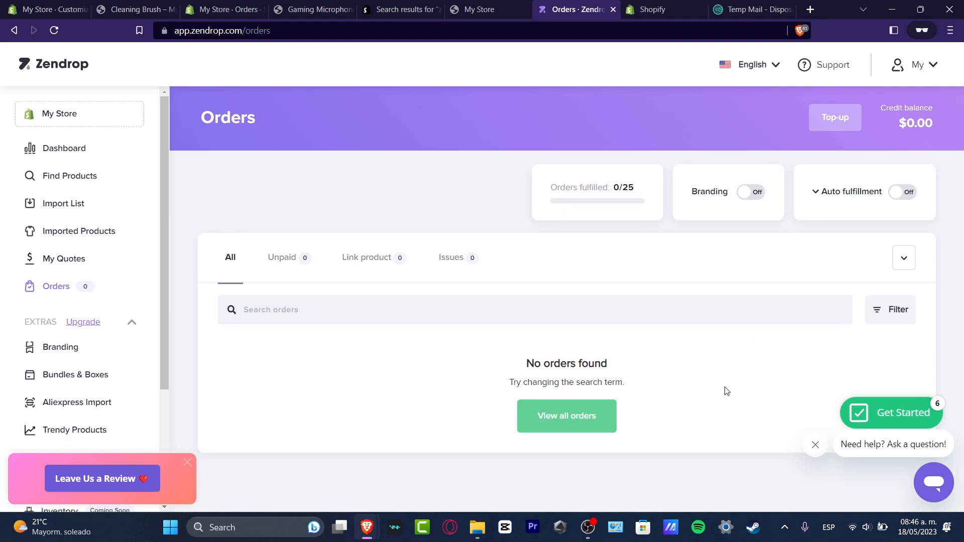
- Show the Link product orders view, with the 0/25 orders-fulfilled limit visible
{"action": "left_click", "coordinate": [583, 413]}
{"action": "mouse_move", "coordinate": [618, 167]}
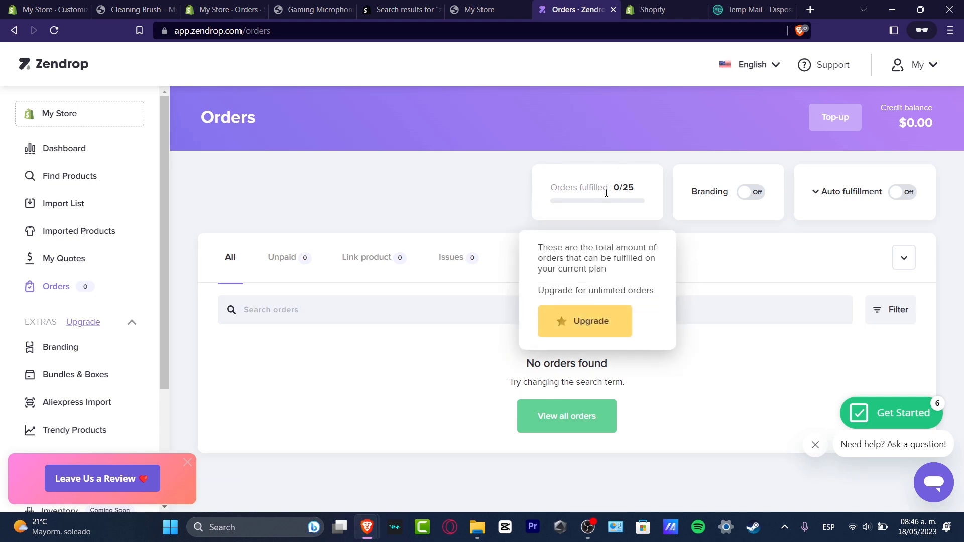
{"action": "left_click", "coordinate": [371, 265]}
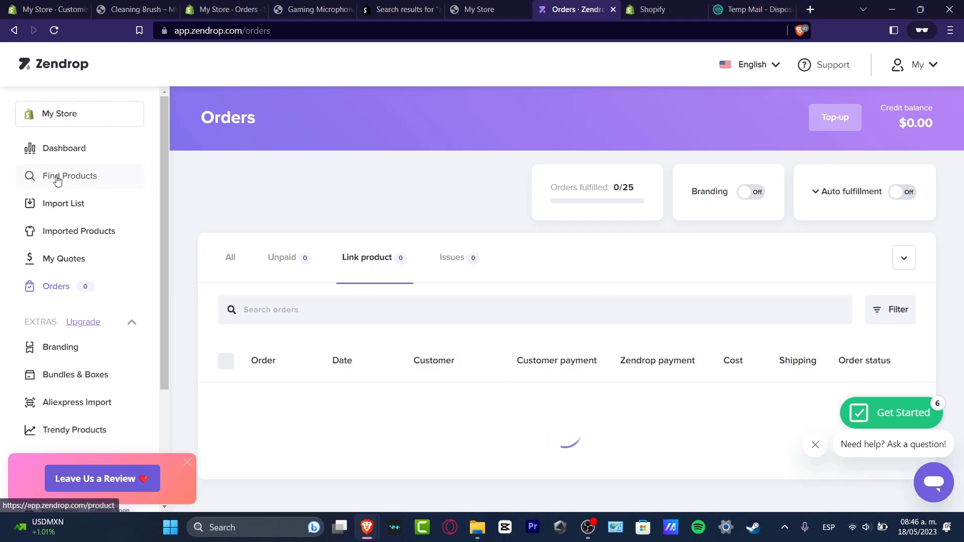
- Open the Gaming Microphone Kit from Zendrop's Imported Products list
{"action": "left_click", "coordinate": [91, 198]}
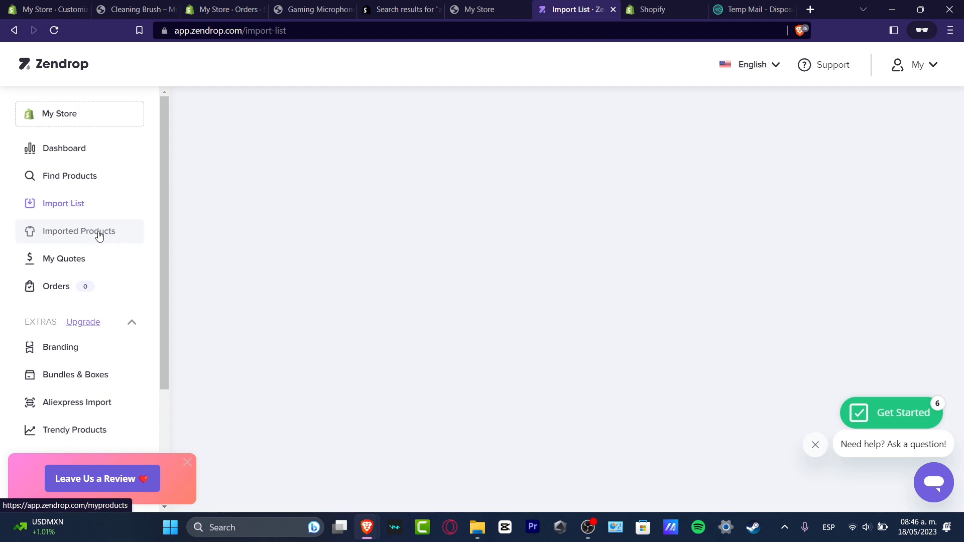
{"action": "left_click", "coordinate": [102, 230]}
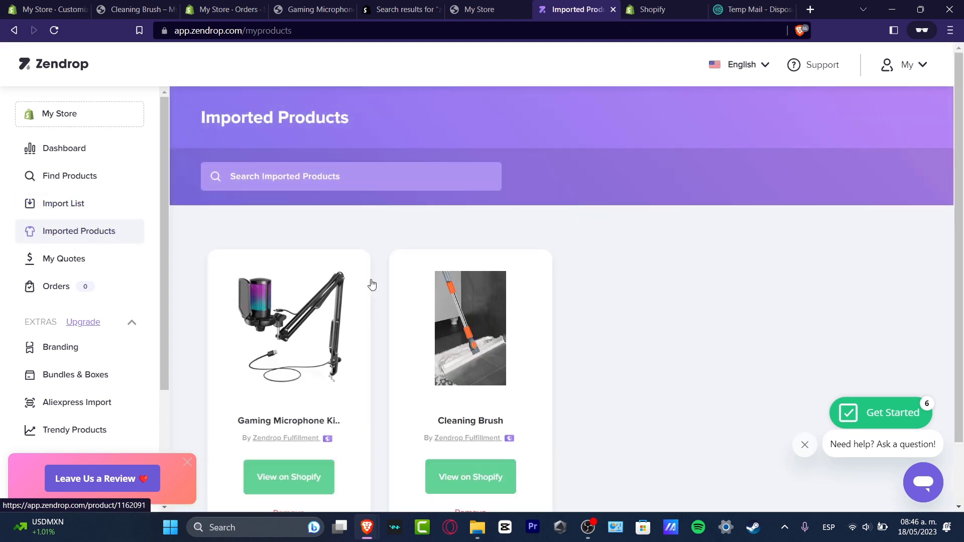
{"action": "scroll", "coordinate": [577, 340], "scroll_direction": "down", "scroll_amount": 1}
{"action": "left_click", "coordinate": [308, 269]}
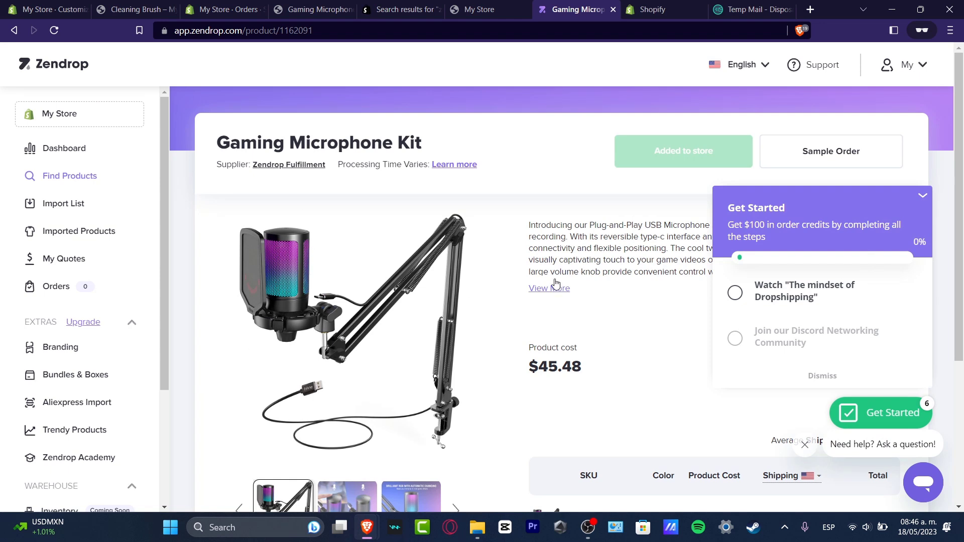
- Attempt a sample order, dismiss the upgrade offer, and review the Black variant's $26.34 shipping cost
{"action": "left_click", "coordinate": [923, 197]}
{"action": "left_click", "coordinate": [881, 146]}
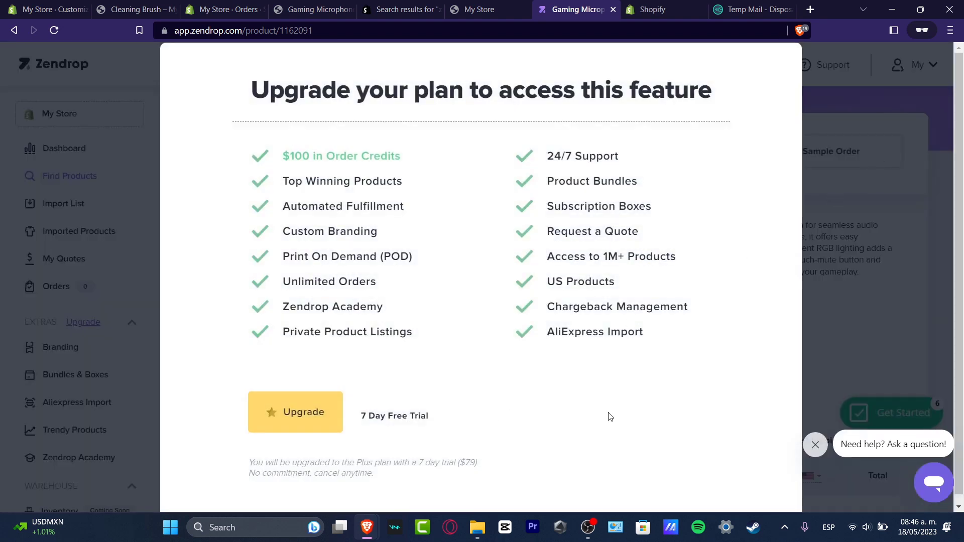
{"action": "left_click", "coordinate": [898, 348]}
{"action": "scroll", "coordinate": [884, 284], "scroll_direction": "down", "scroll_amount": 4}
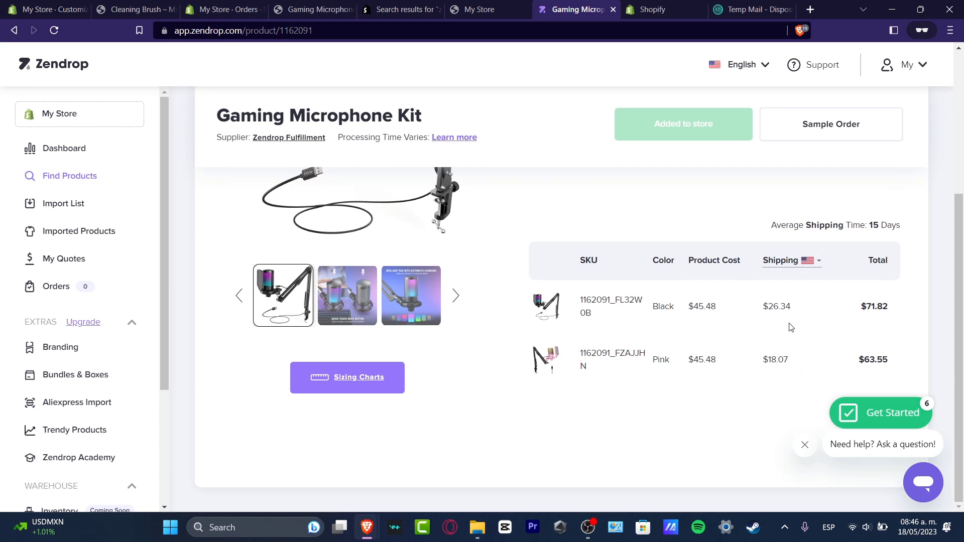
{"action": "left_click_drag", "start_coordinate": [793, 307], "coordinate": [787, 305]}
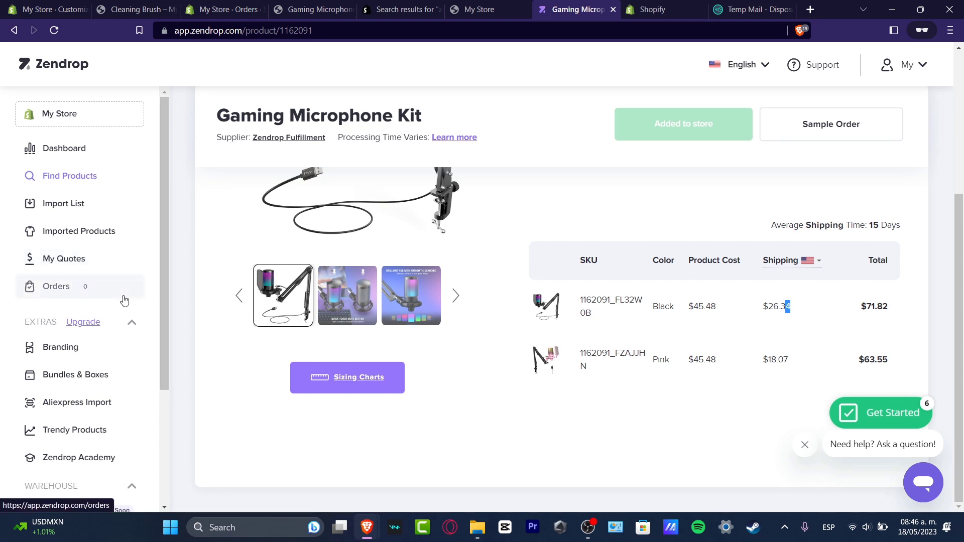
{"action": "scroll", "coordinate": [124, 300], "scroll_direction": "down", "scroll_amount": 3}
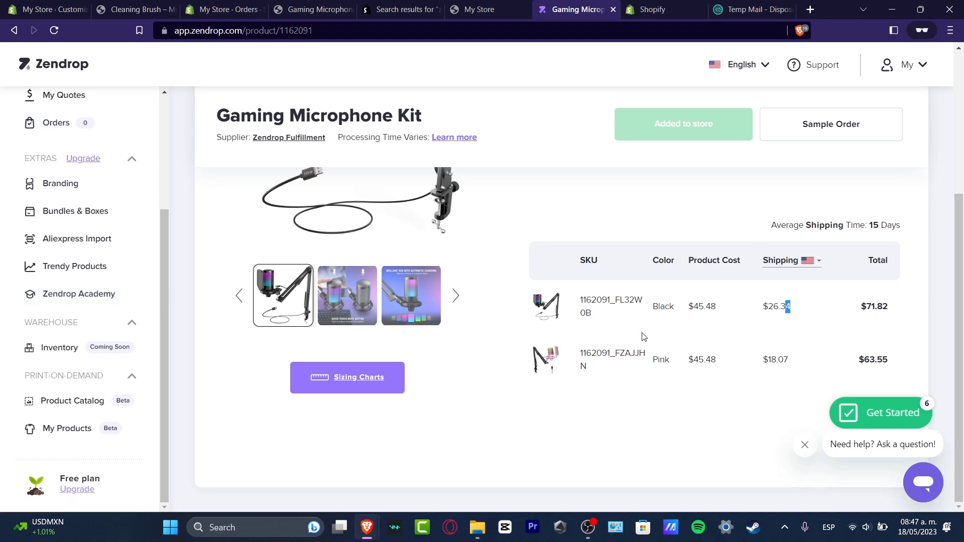
- Compare against the Shopify store's Orders page, then return to the microphone kit in Zendrop
{"action": "left_click", "coordinate": [237, 5]}
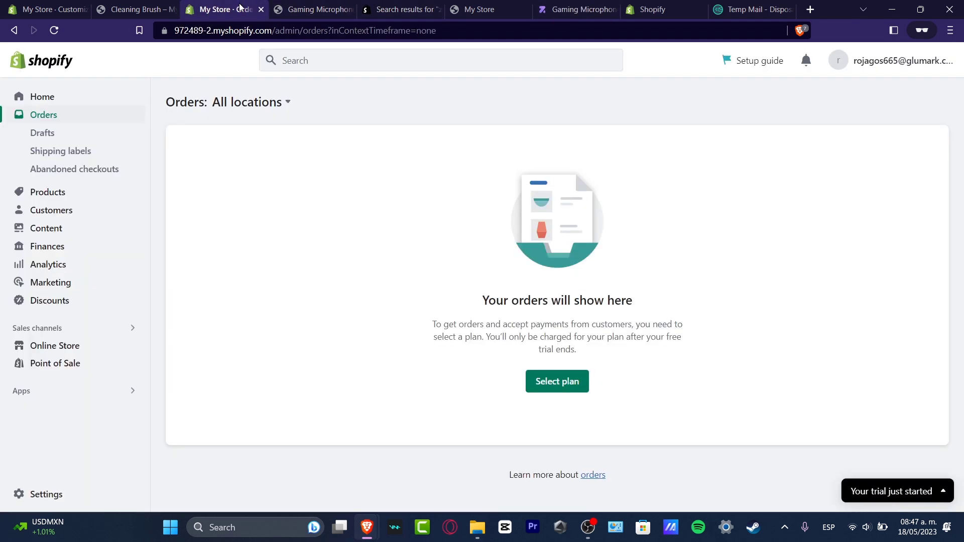
{"action": "left_click", "coordinate": [588, 6]}
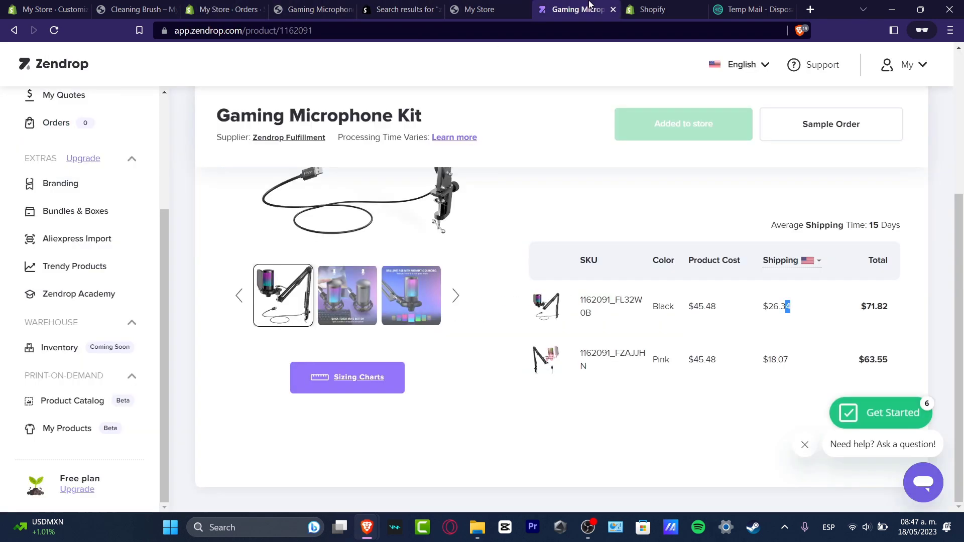
{"action": "left_click", "coordinate": [229, 7]}
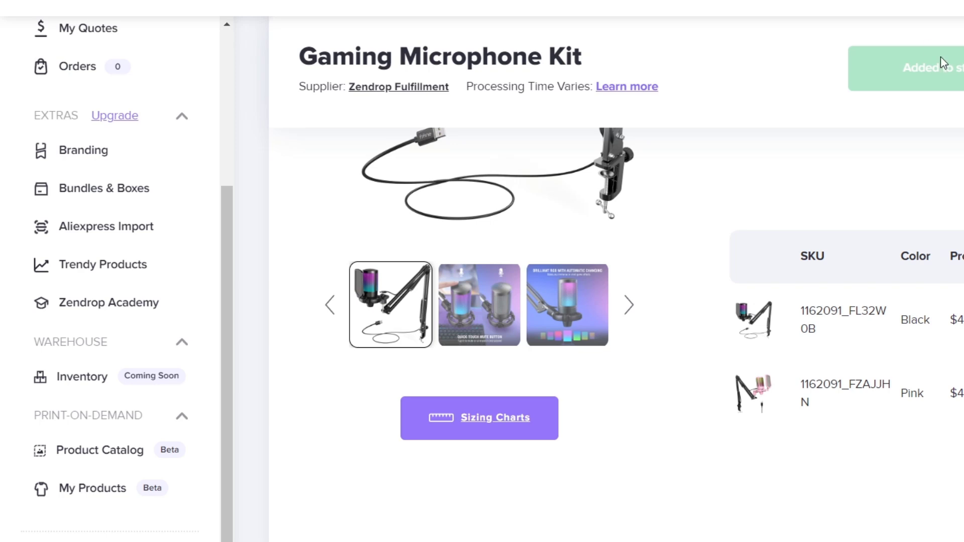
- Browse the Zendrop Academy course cards, then go back to the Dashboard showing $0.00 profit
{"action": "left_click", "coordinate": [156, 302]}
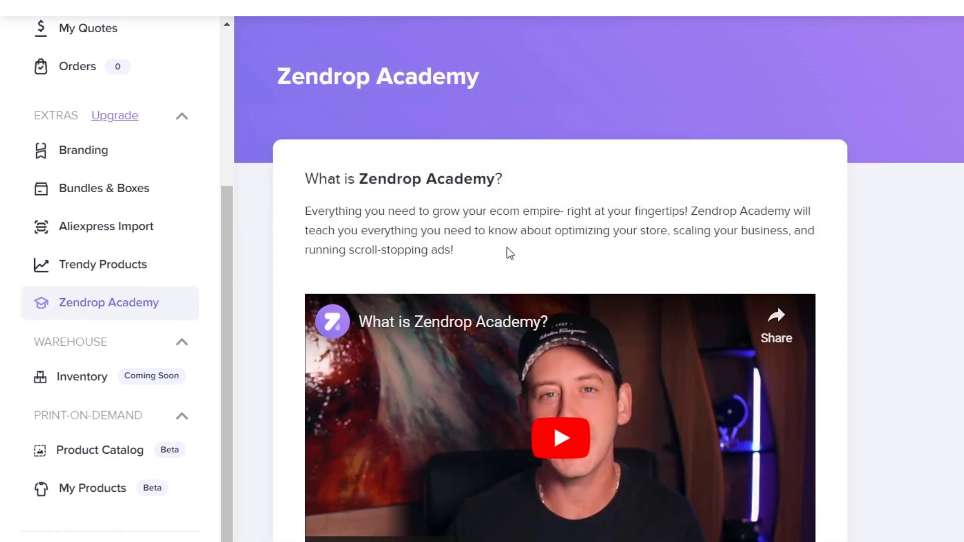
{"action": "scroll", "coordinate": [856, 231], "scroll_direction": "down", "scroll_amount": 10}
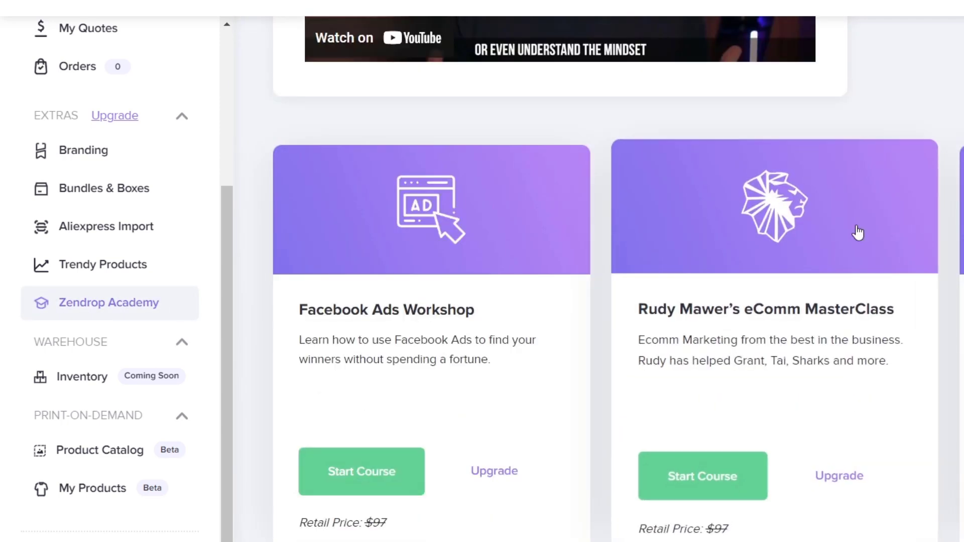
{"action": "scroll", "coordinate": [857, 232], "scroll_direction": "down", "scroll_amount": 8}
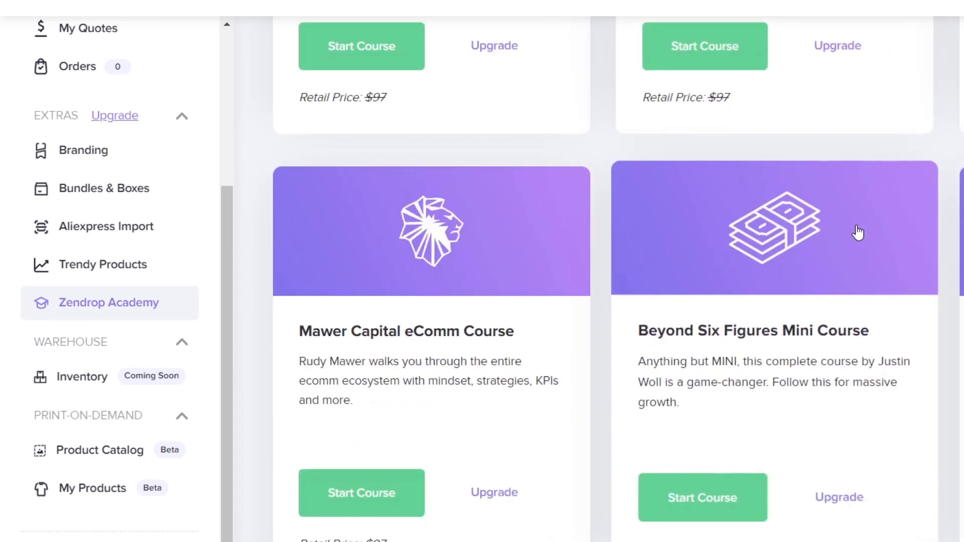
{"action": "scroll", "coordinate": [441, 302], "scroll_direction": "up", "scroll_amount": 5}
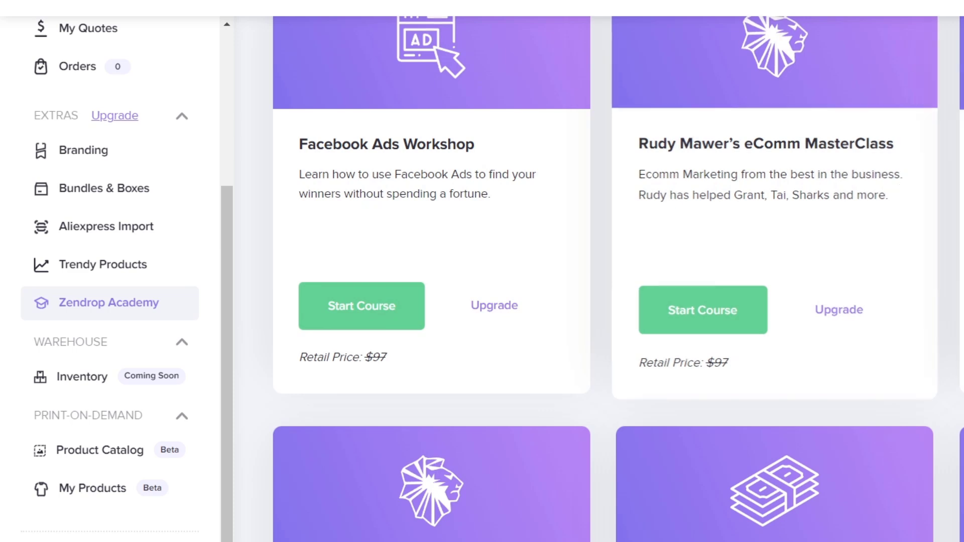
{"action": "scroll", "coordinate": [773, 251], "scroll_direction": "down", "scroll_amount": 5}
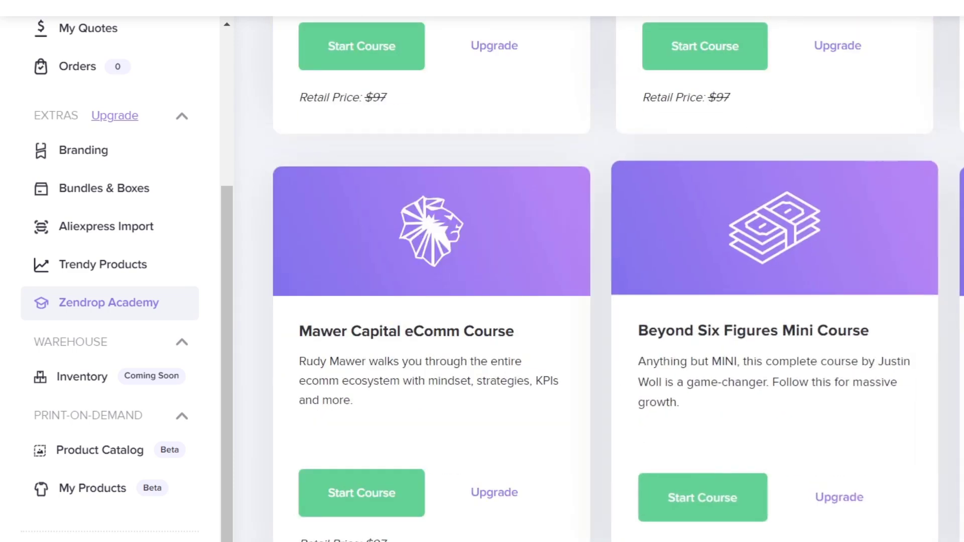
{"action": "scroll", "coordinate": [597, 278], "scroll_direction": "up", "scroll_amount": 10}
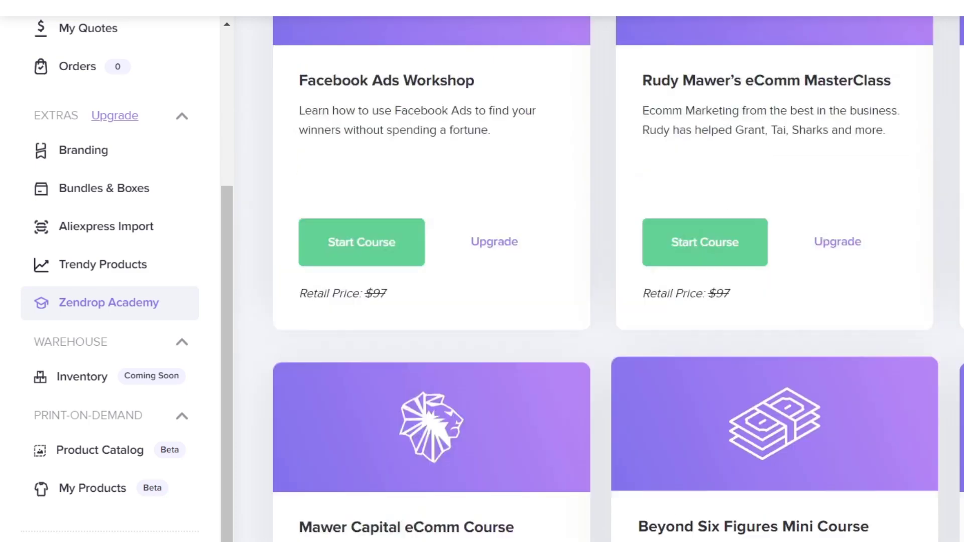
{"action": "scroll", "coordinate": [101, 211], "scroll_direction": "up", "scroll_amount": 5}
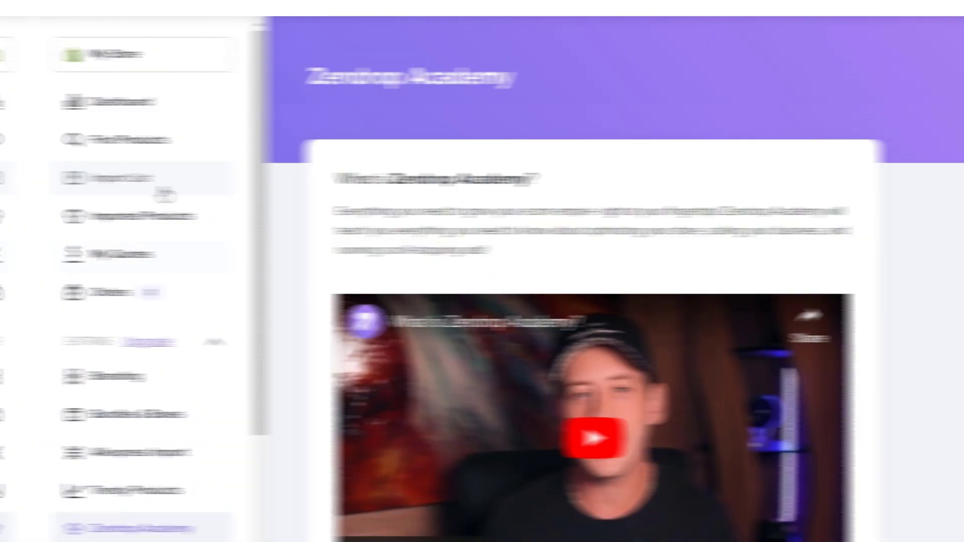
{"action": "left_click", "coordinate": [87, 101]}
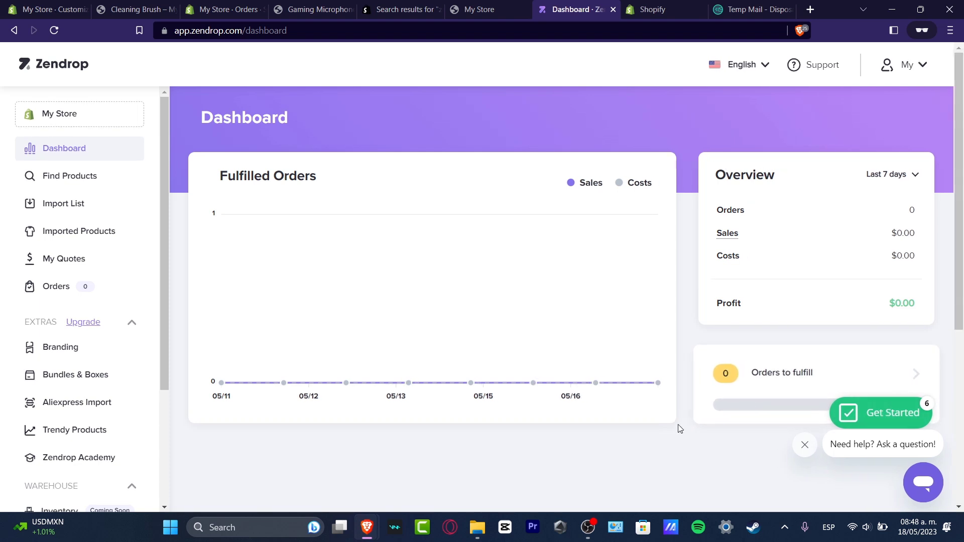
- Confirm Zendrop has no orders to fulfil, then view the $80.00 Gaming Microphone Kit store preview
{"action": "left_click", "coordinate": [801, 372]}
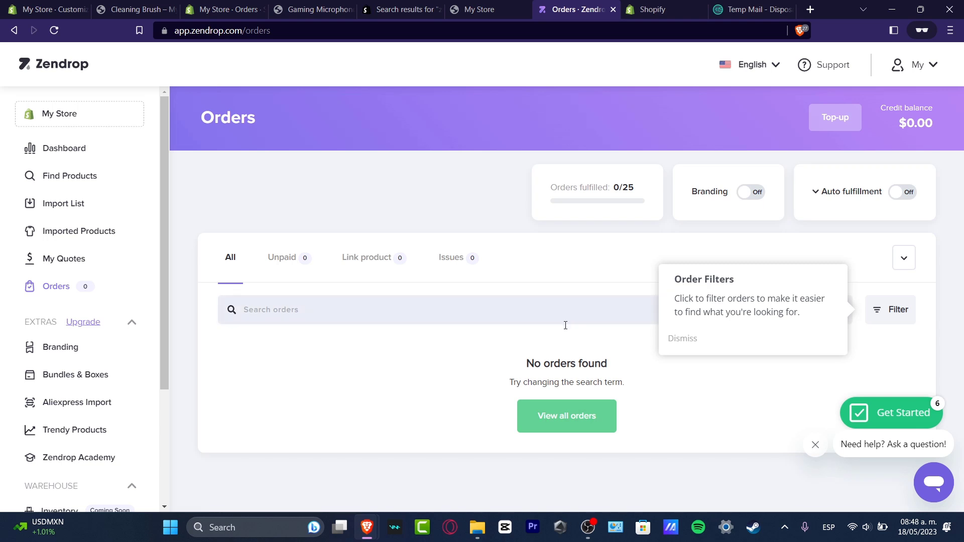
{"action": "left_click", "coordinate": [563, 408]}
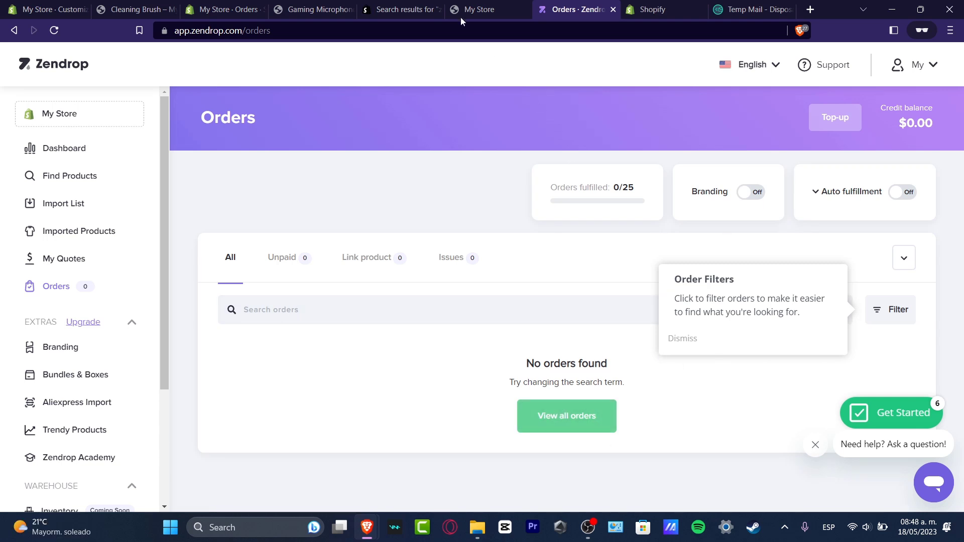
{"action": "left_click", "coordinate": [314, 9]}
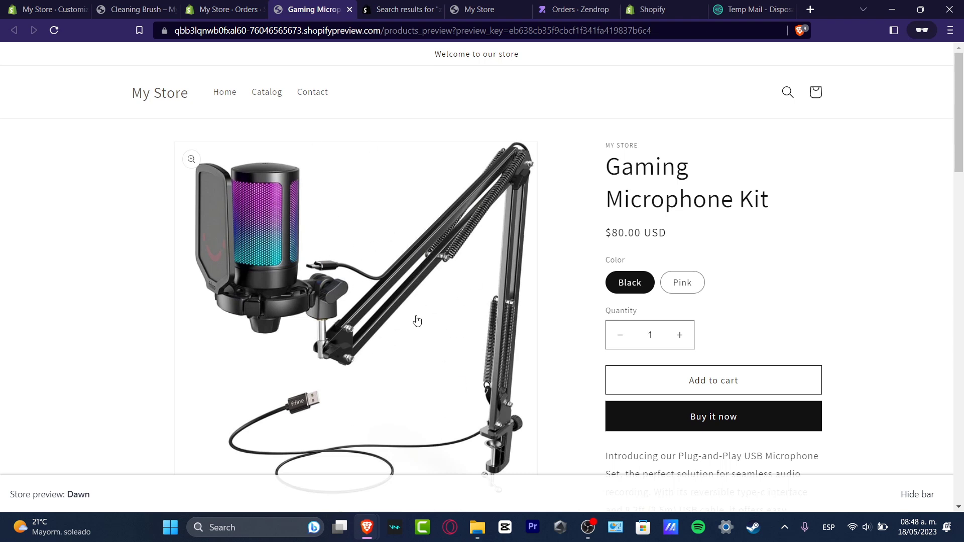
- Switch from the storefront preview back to the empty Zendrop Orders list
{"action": "left_click", "coordinate": [569, 9]}
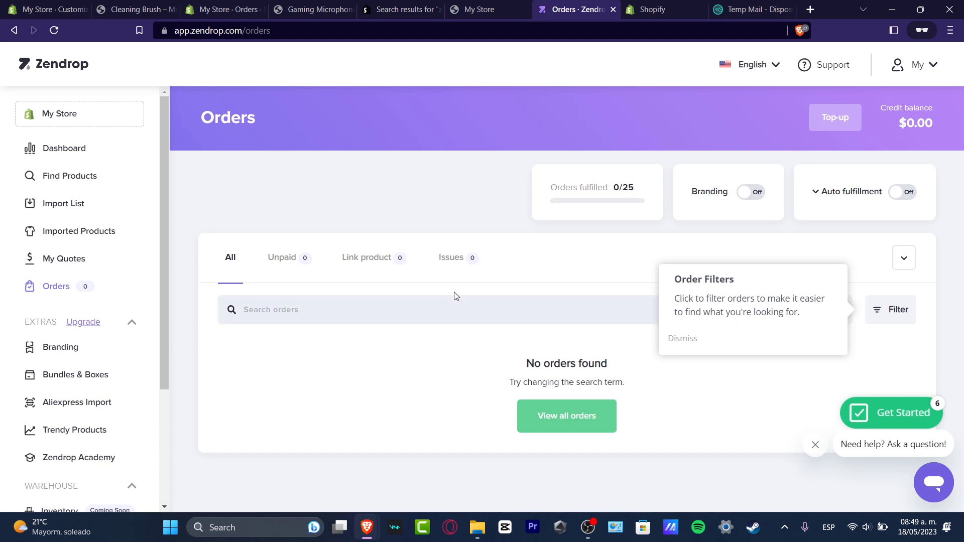
- Show the Issues view of Zendrop orders and check the 0/25 fulfilled-order limit explanation
{"action": "left_click", "coordinate": [462, 262]}
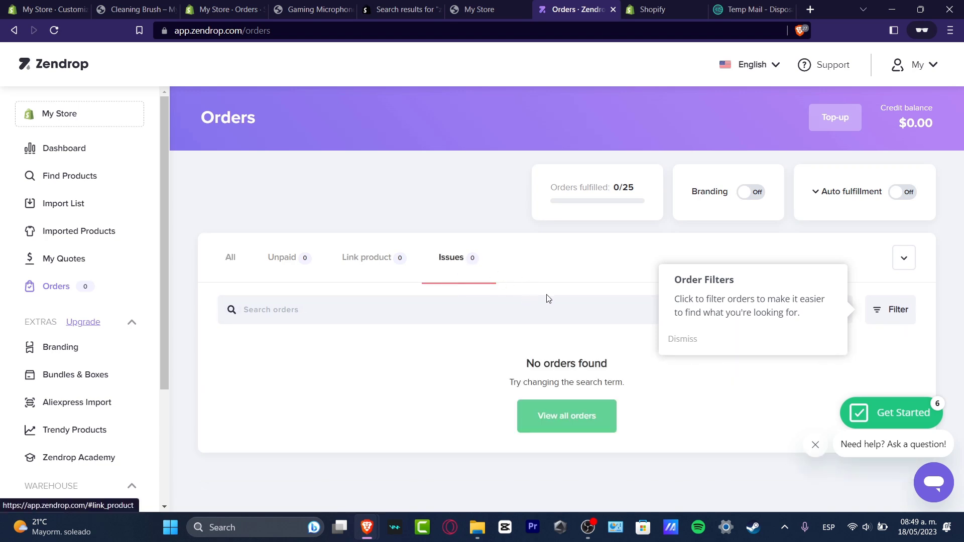
{"action": "mouse_move", "coordinate": [608, 200]}
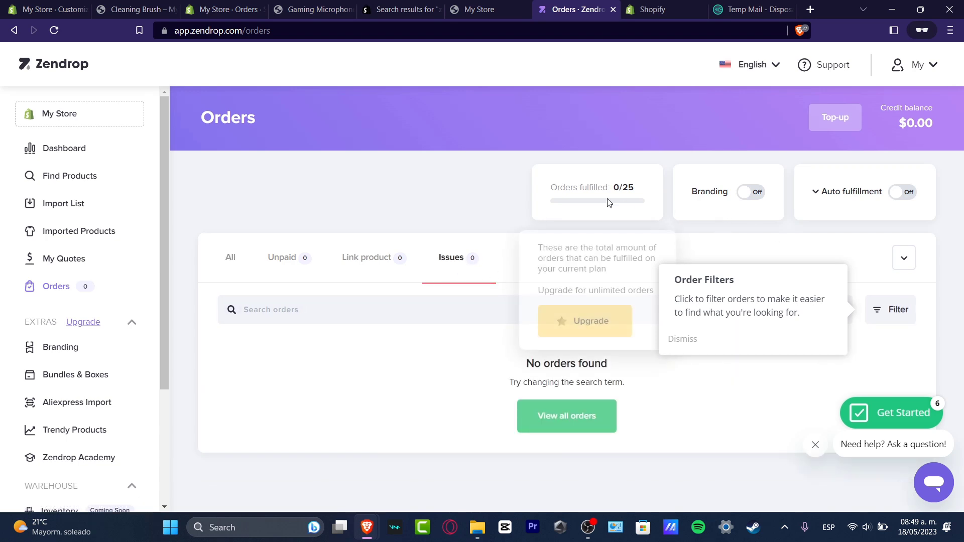